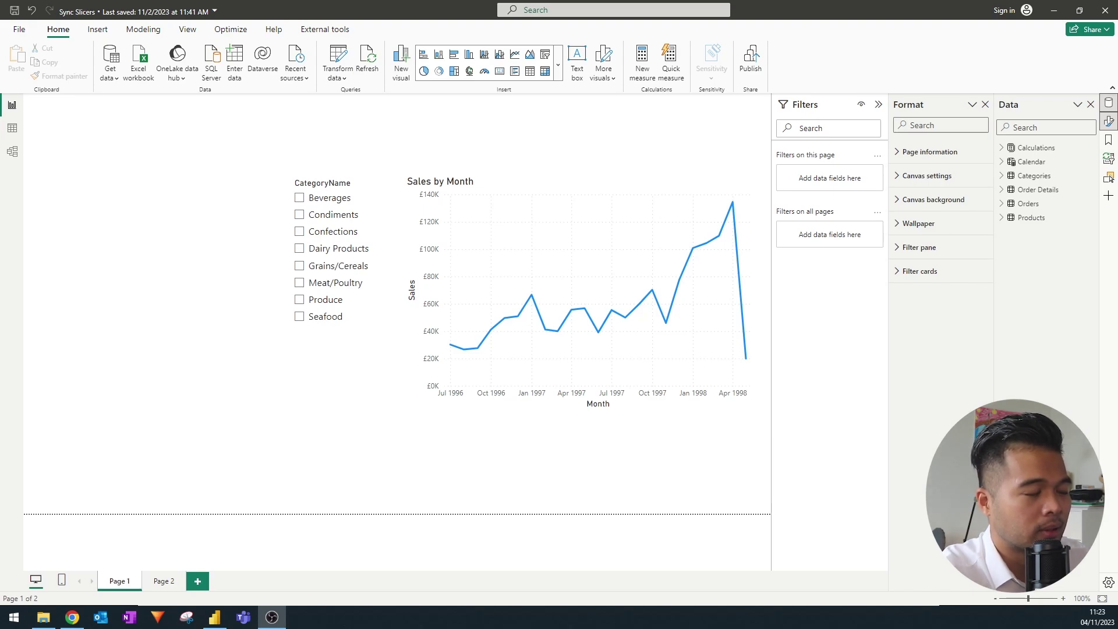
- Try Beverages, then Condiments, in Page 1's category slicer, then clear the filter
left_click(339, 188)
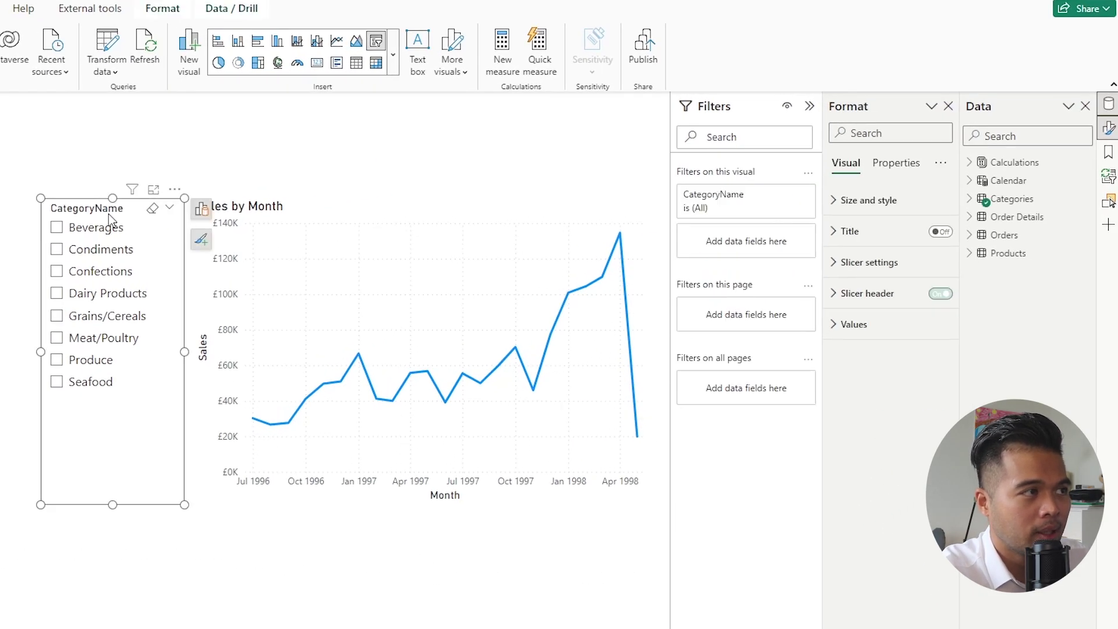
left_click(108, 218)
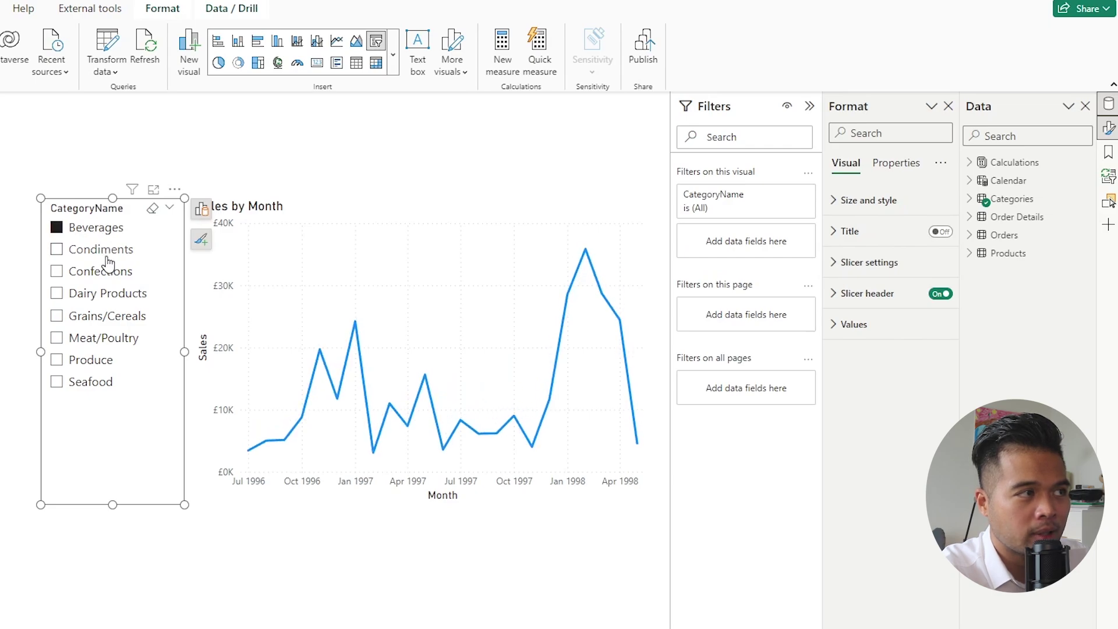
left_click(105, 250)
left_click(361, 168)
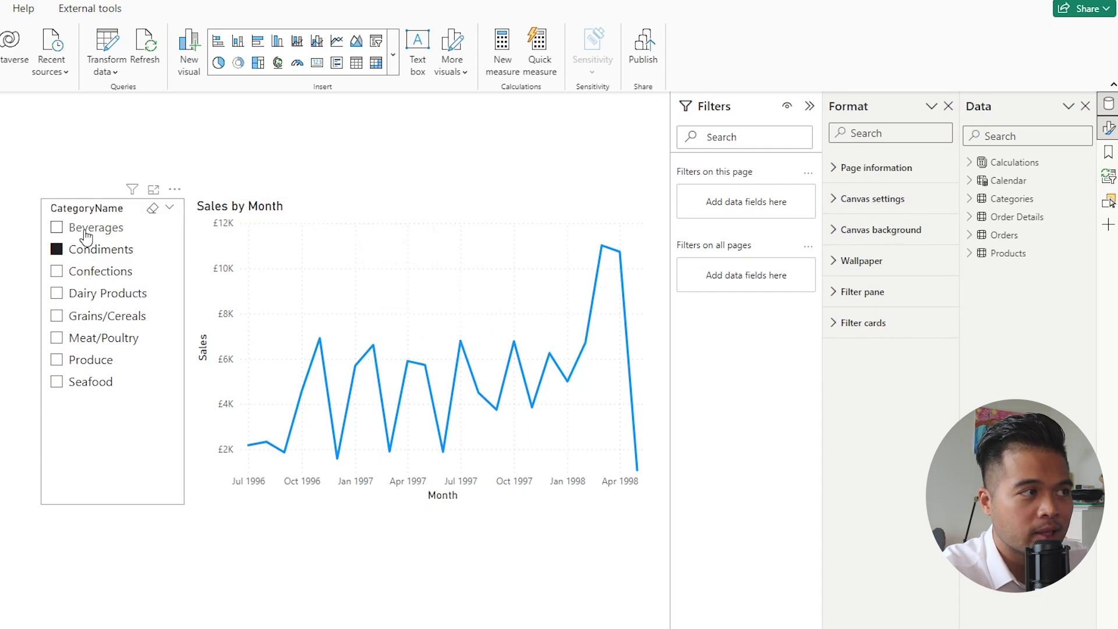
left_click(68, 251)
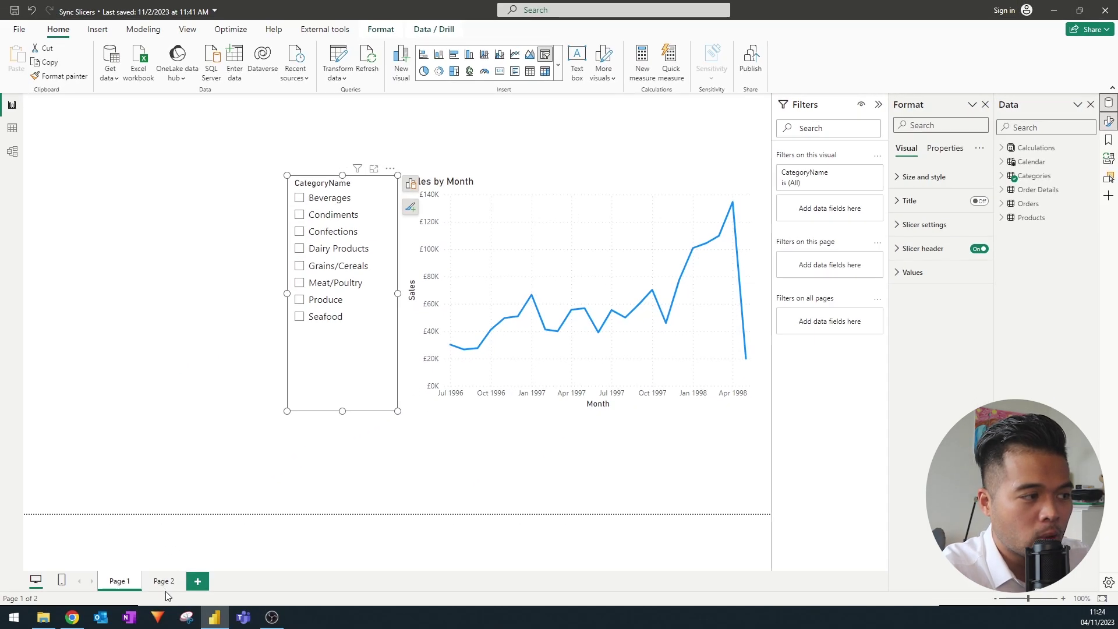
- On Page 2, try Beverages and Condiments in its own slicer, then clear the selection
left_click(165, 582)
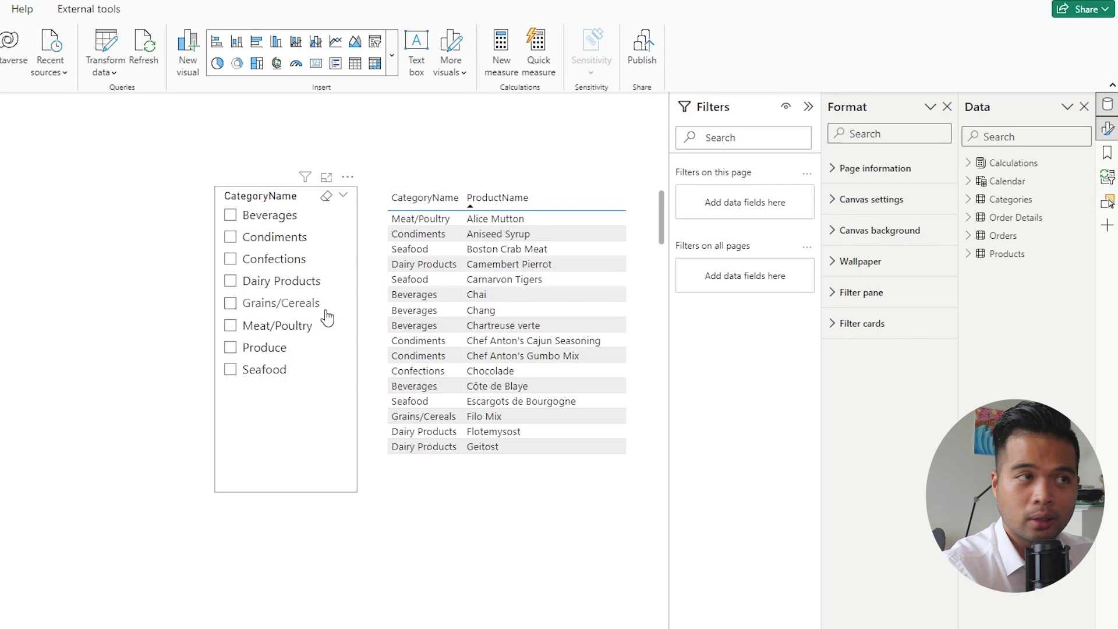
left_click(281, 221)
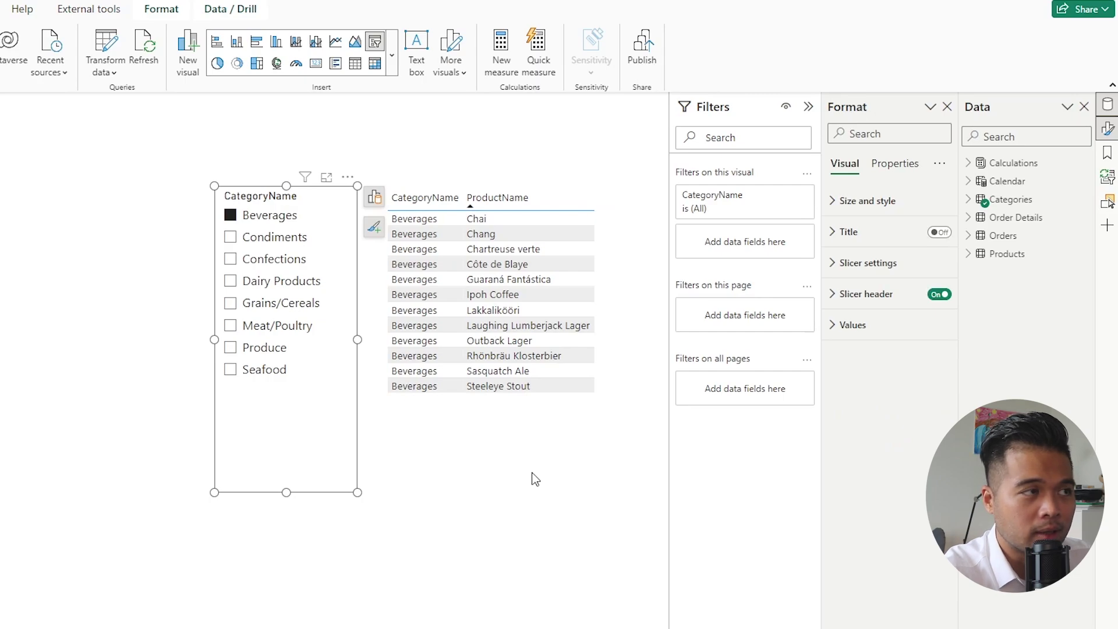
left_click(266, 236)
left_click(265, 215)
left_click(265, 215)
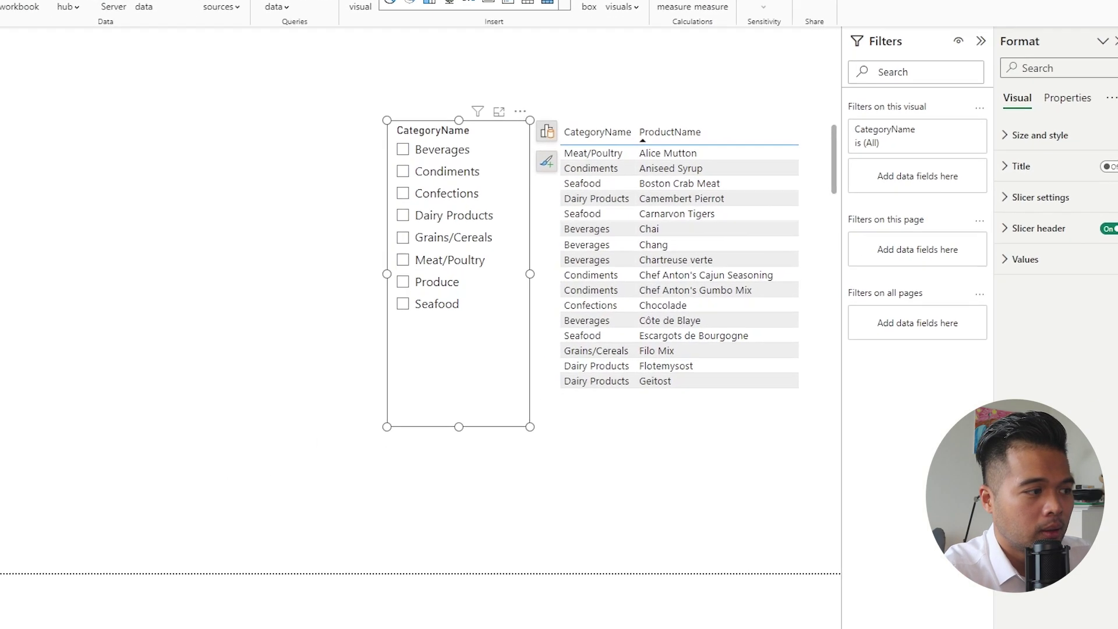
- Filter Page 1 to Beverages and confirm Page 2's table stays unfiltered
left_click(156, 602)
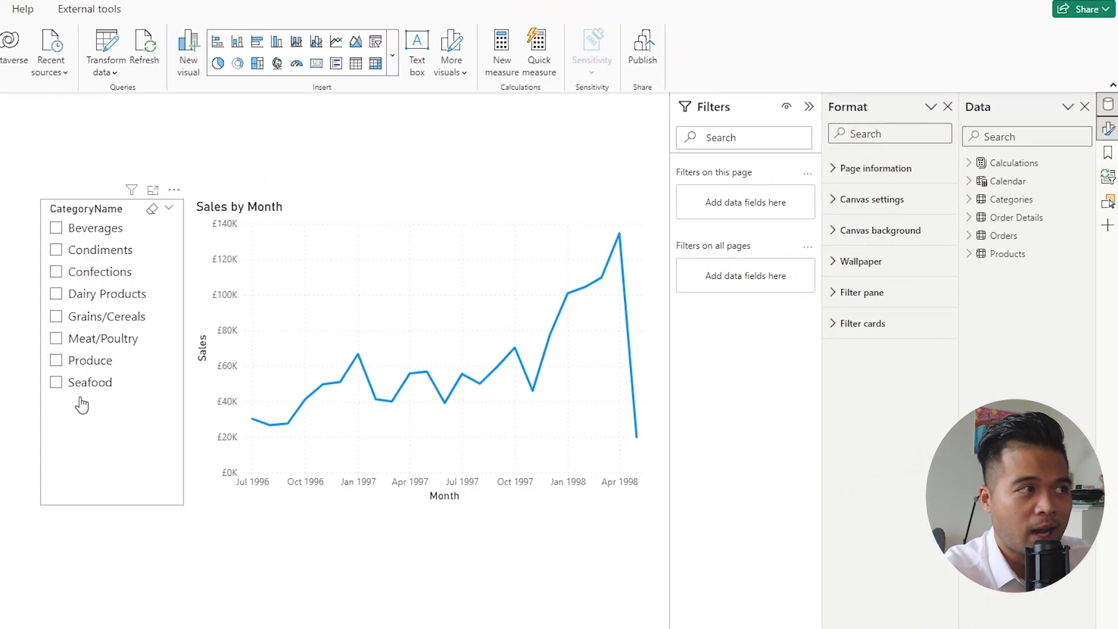
left_click(103, 232)
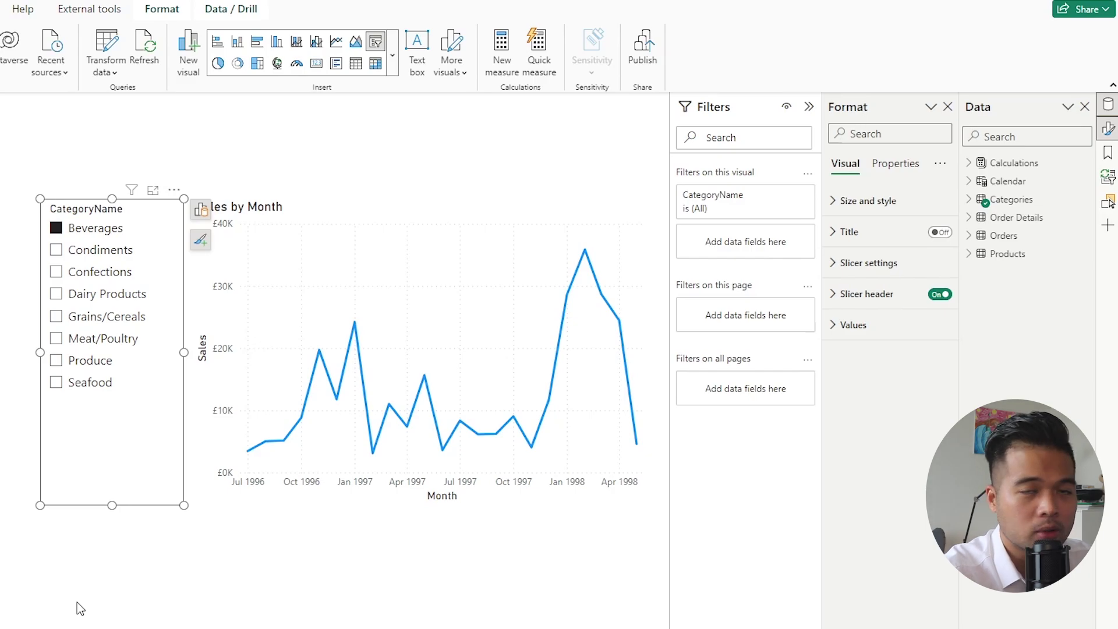
left_click(88, 614)
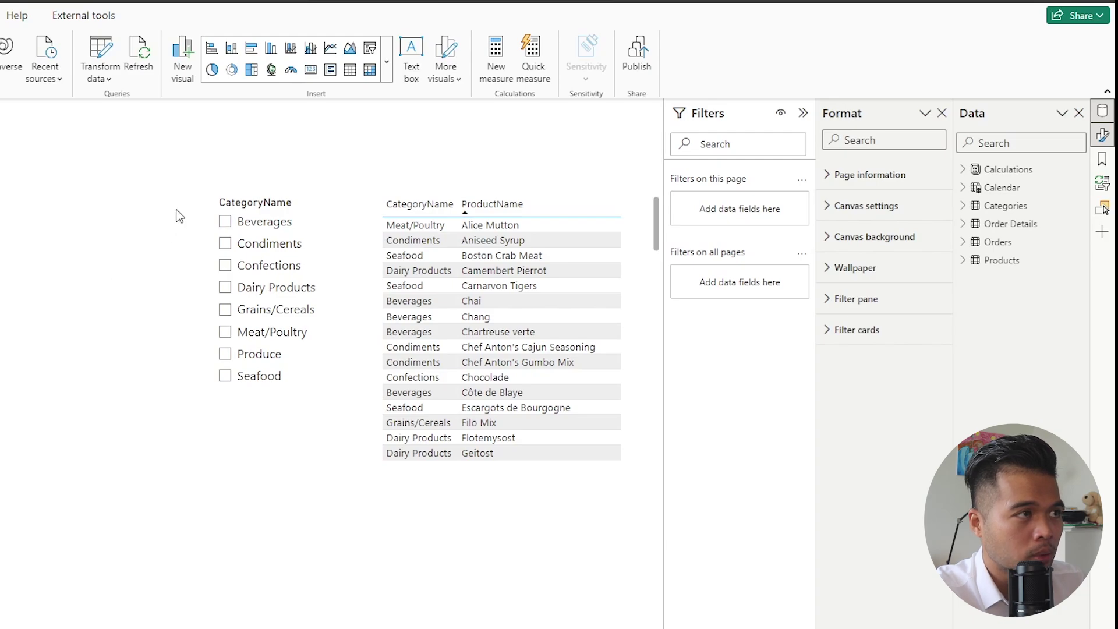
- Delete Page 2's own category slicer and select Page 1's slicer for copying
left_click(262, 201)
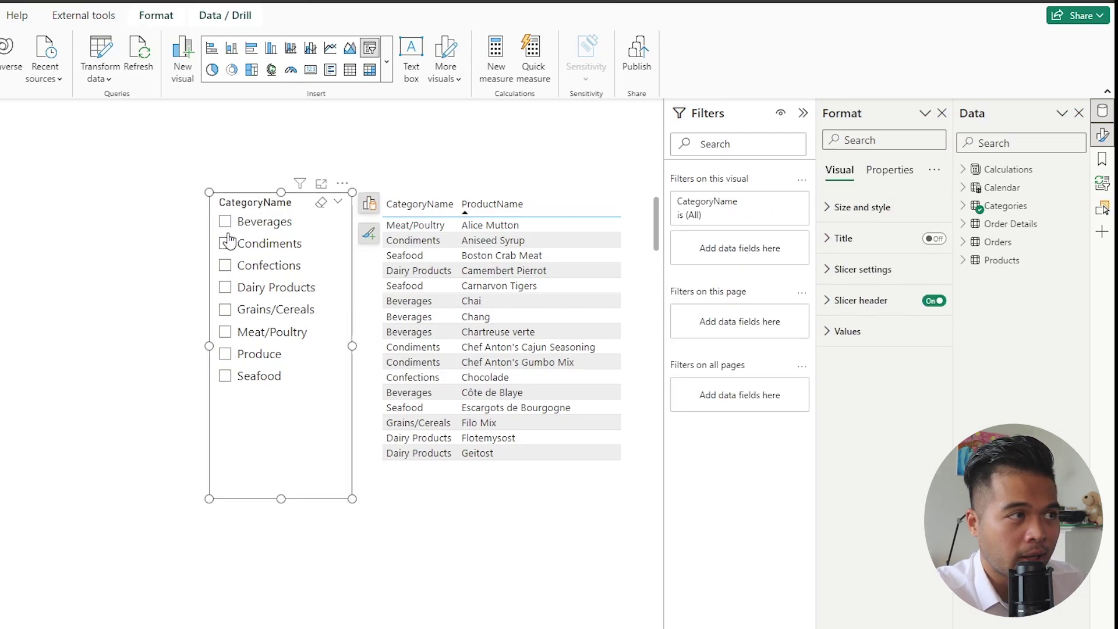
key("Delete")
left_click(115, 618)
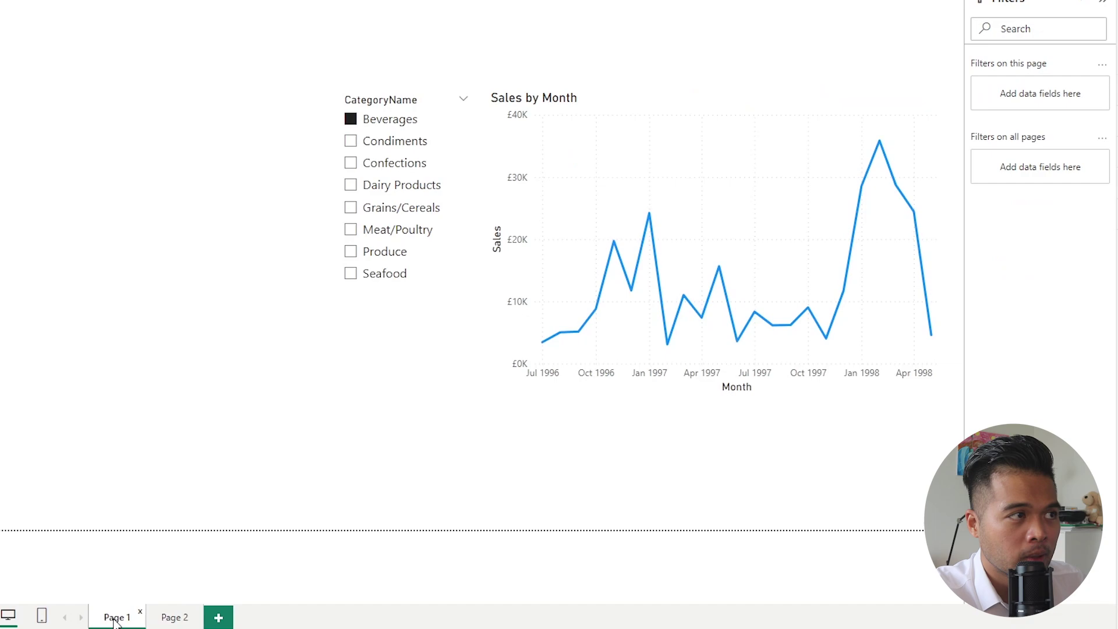
left_click(406, 105)
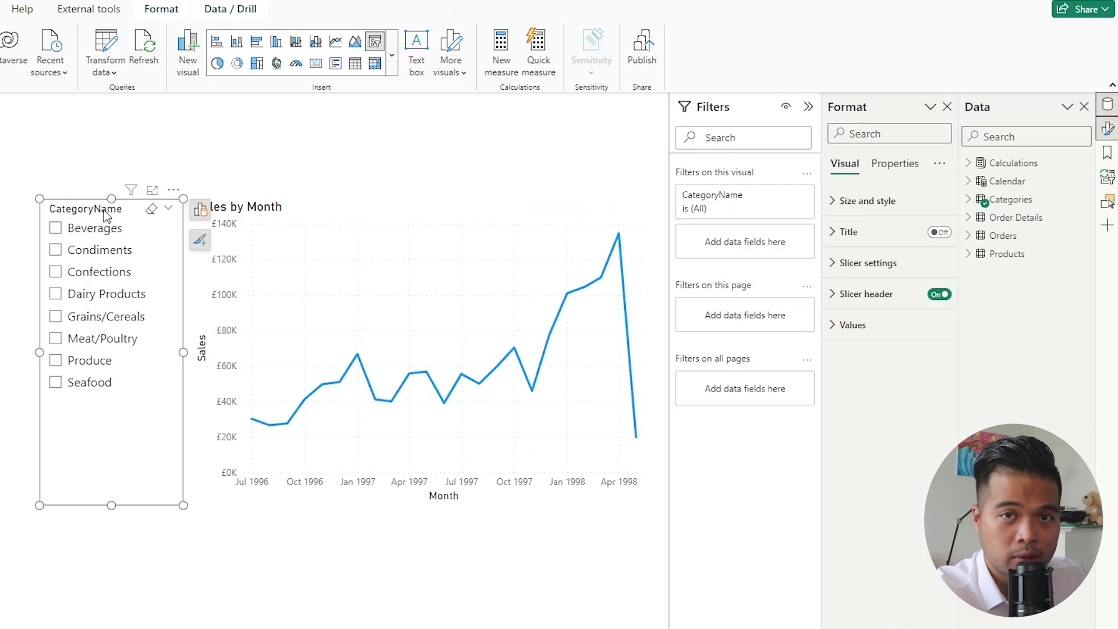
- Paste the slicer onto Page 2, keep it synced, and filter it to Beverages
left_click(175, 613)
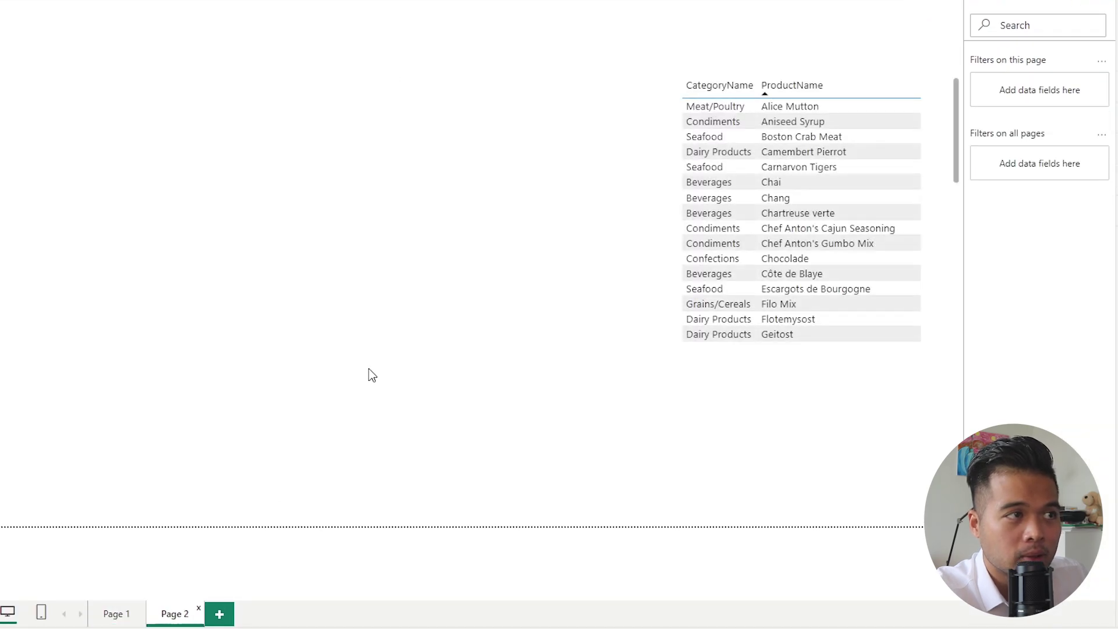
key("ctrl+v")
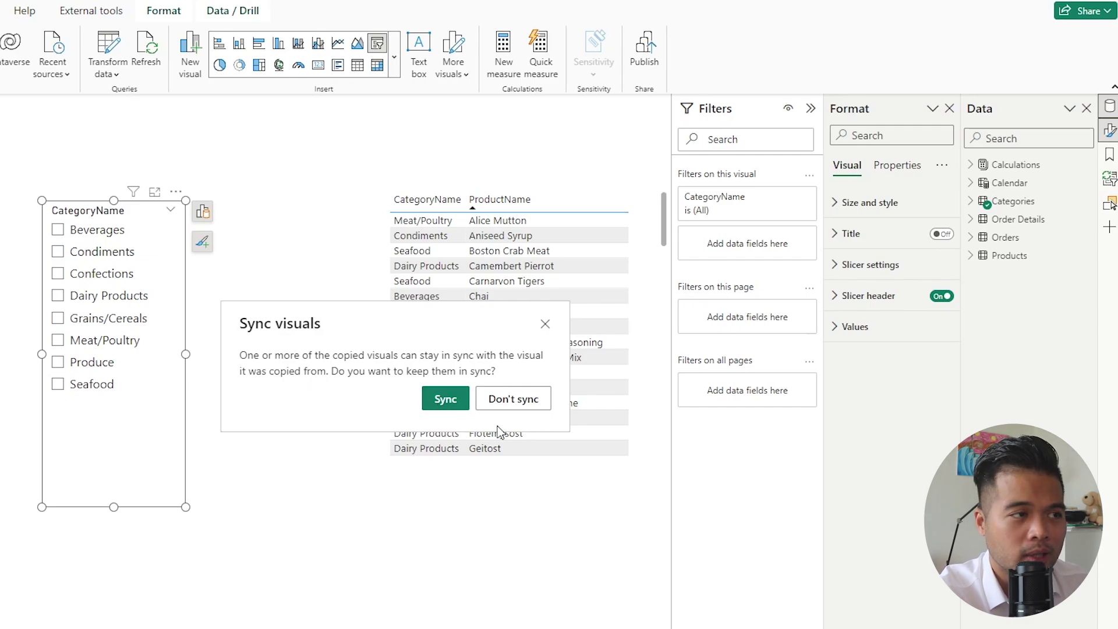
left_click(454, 406)
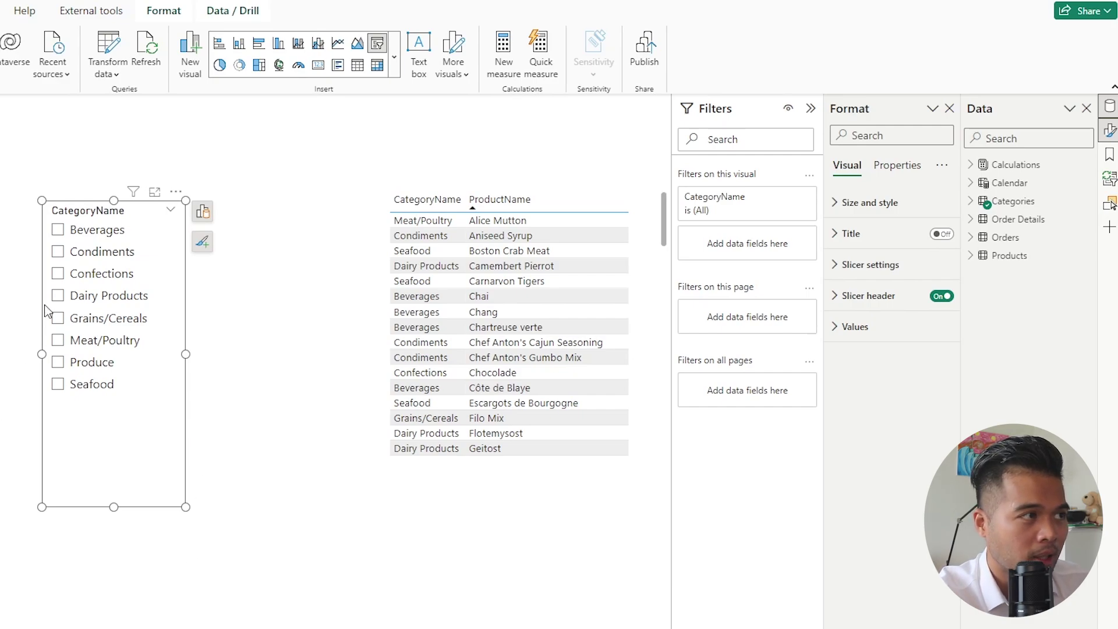
left_click(57, 229)
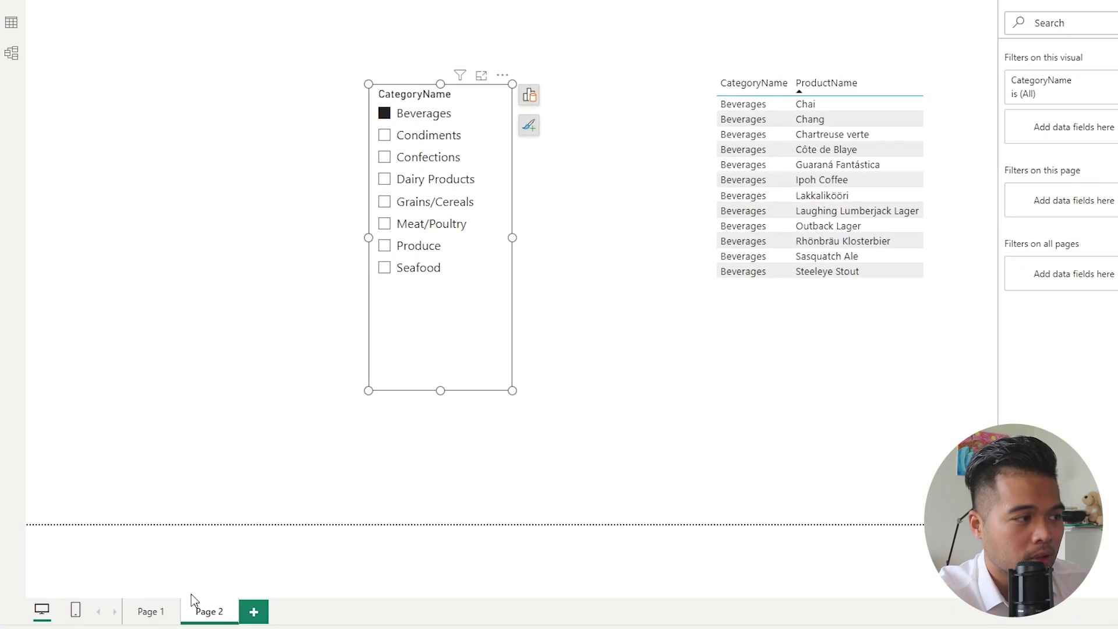
- Pick Dairy Products in Page 1's slicer and confirm Page 2's table shows only dairy items
left_click(116, 622)
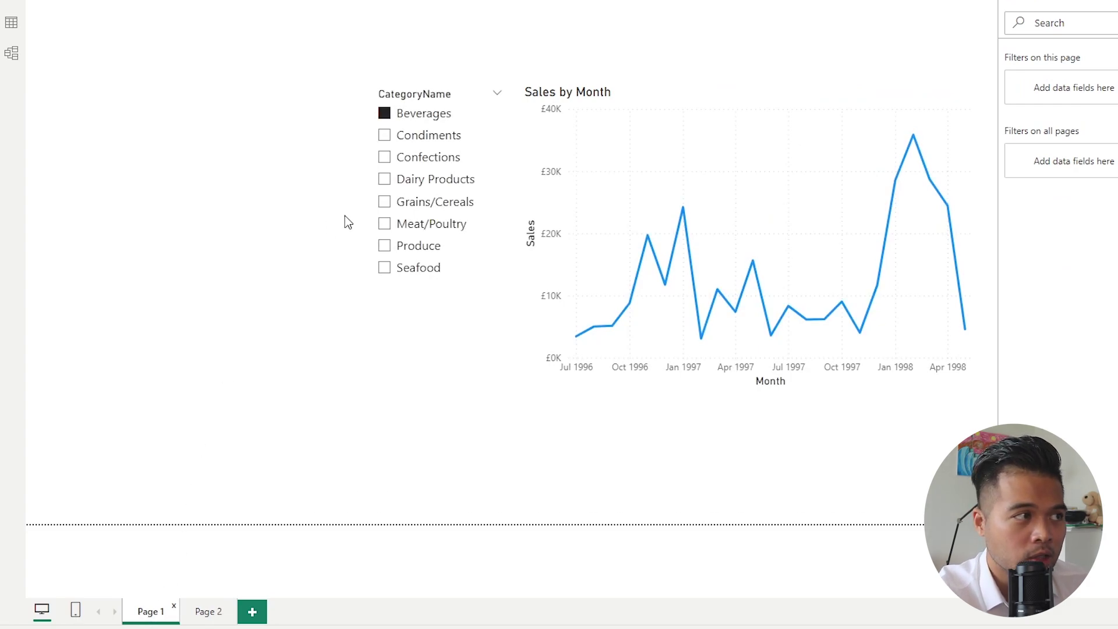
left_click(431, 180)
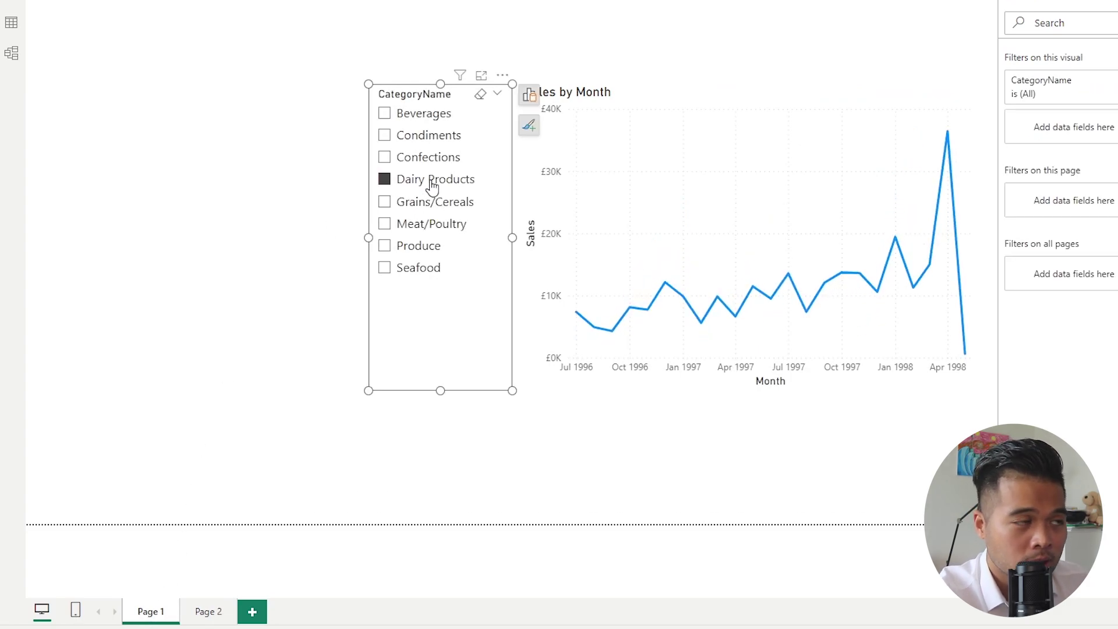
left_click(208, 611)
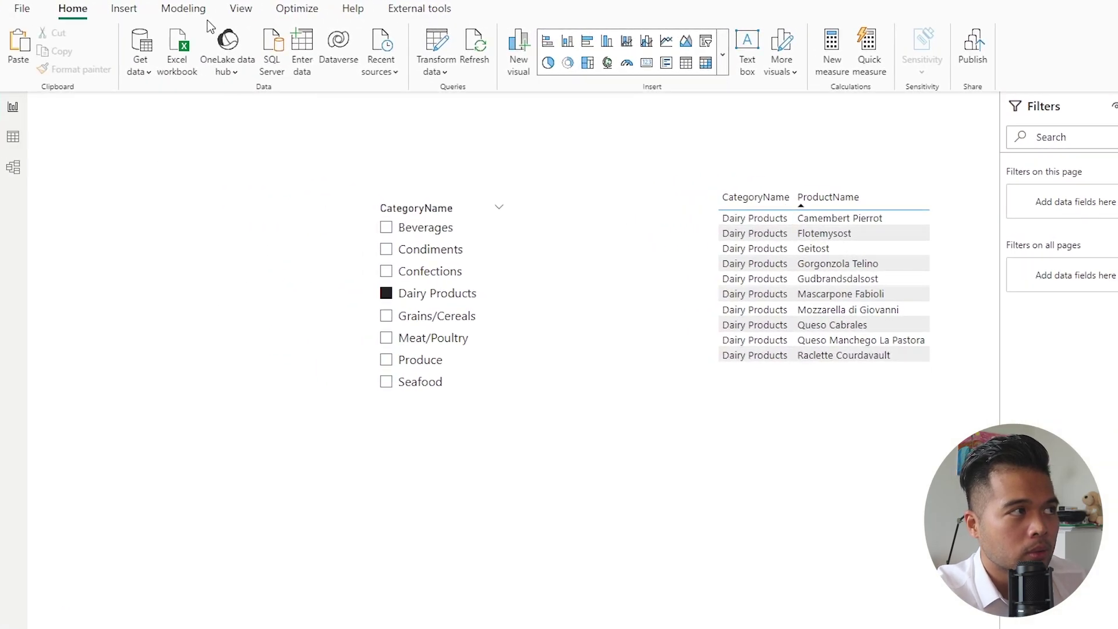
- Open the Sync slicers pane from the View tab and select the CategoryName slicer
left_click(251, 10)
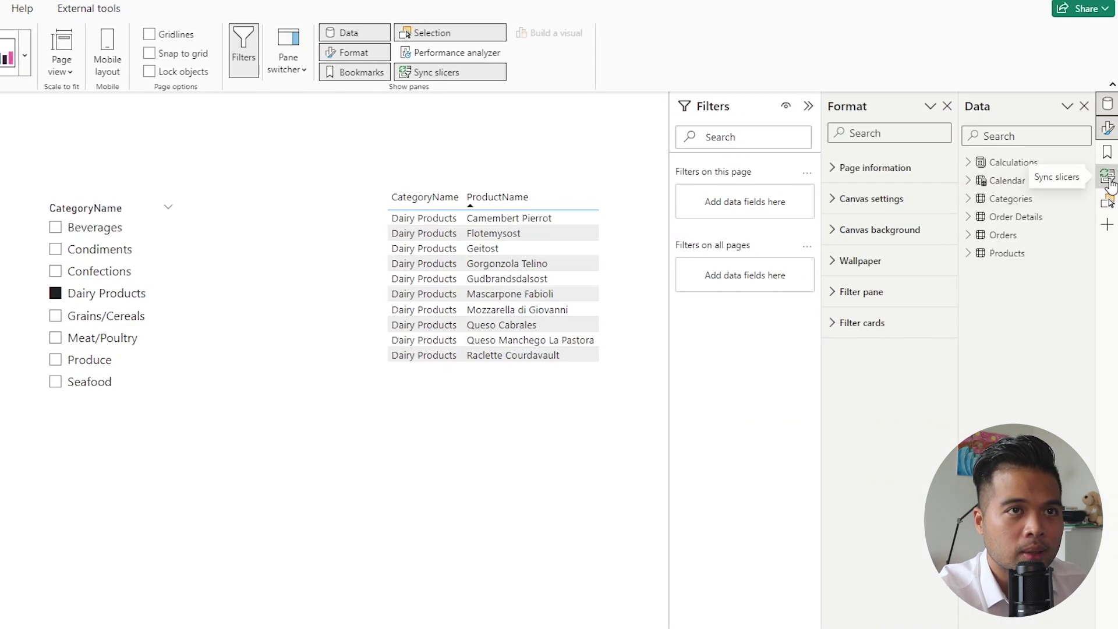
left_click(1108, 180)
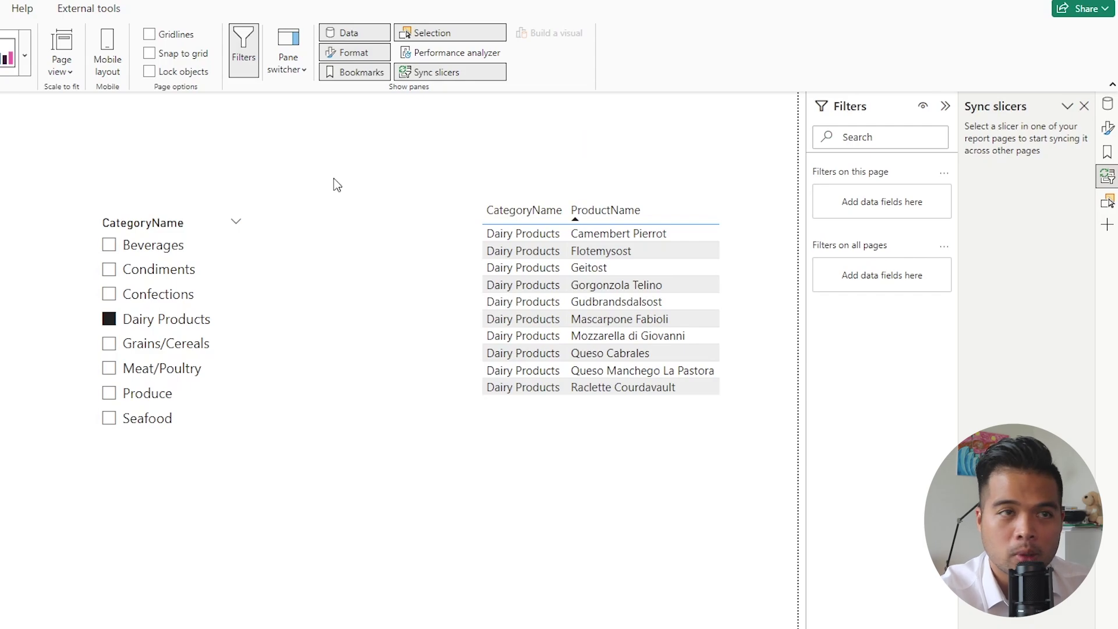
left_click(162, 222)
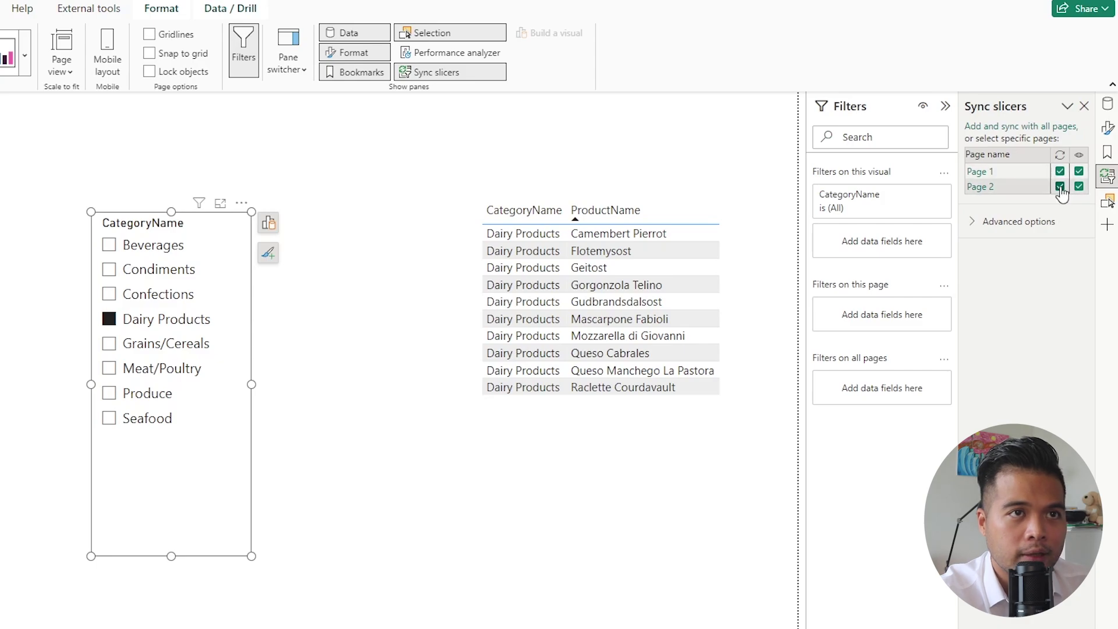
- Unsync the slicer on Page 2, filter Page 2 to Seafood, and compare Page 1's selection
left_click(1059, 187)
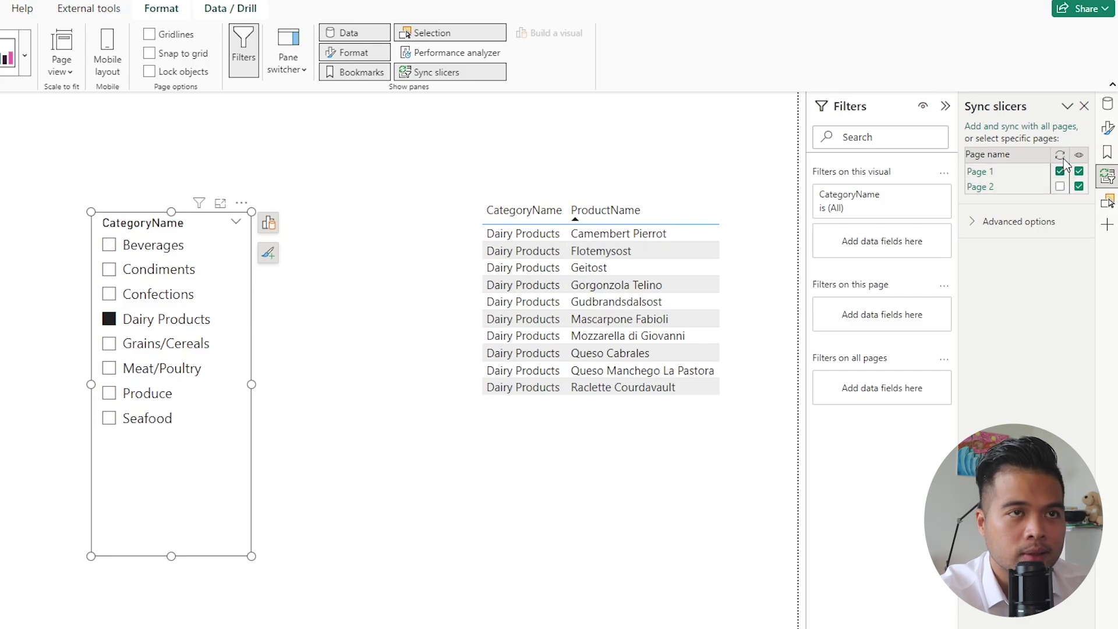
left_click(151, 422)
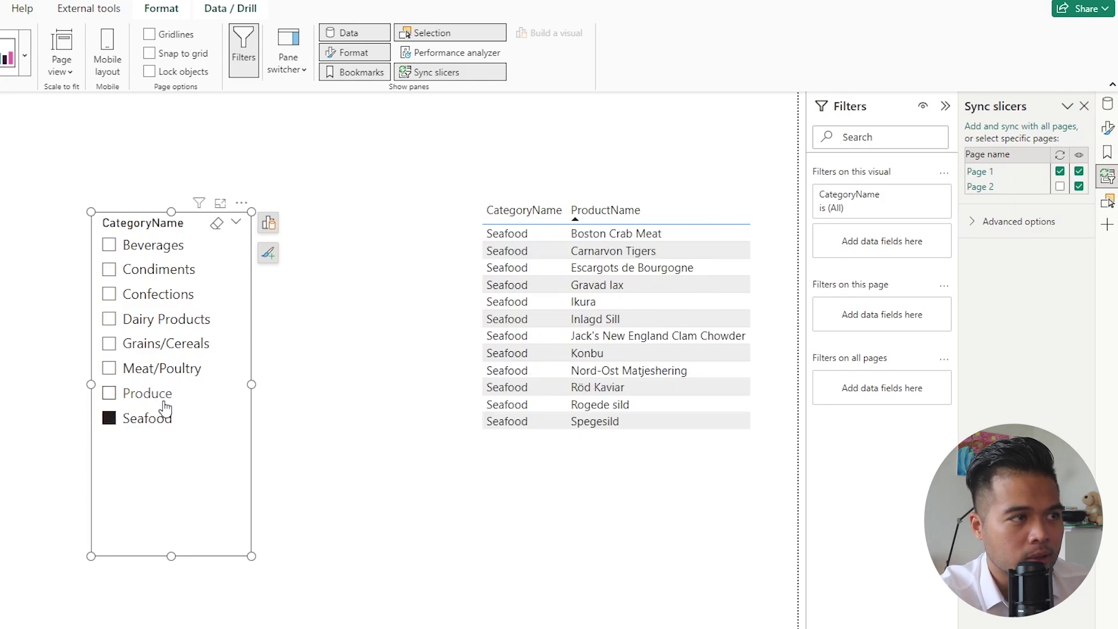
left_click(129, 601)
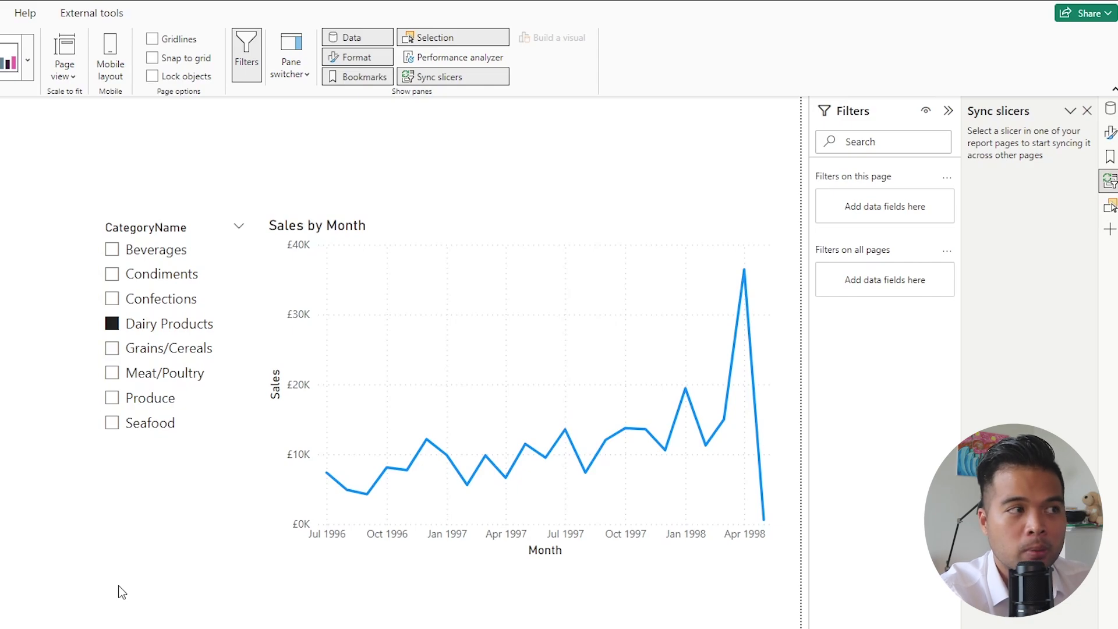
left_click(162, 231)
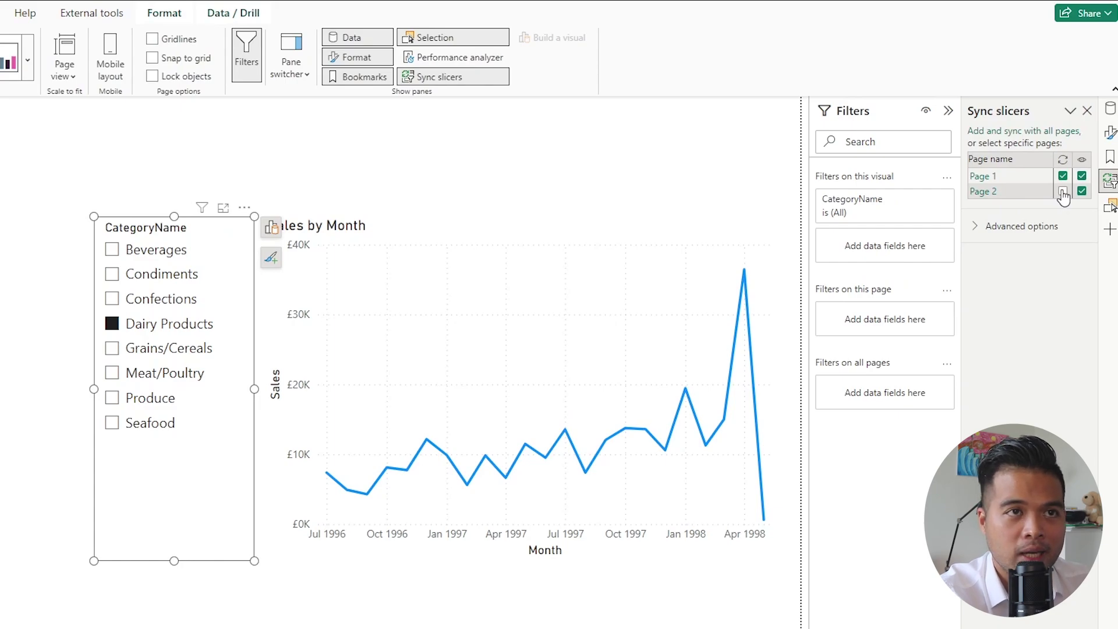
left_click(162, 298)
- Re-enable syncing for Page 2's slicer and filter it to Grains/Cereals
left_click(122, 604)
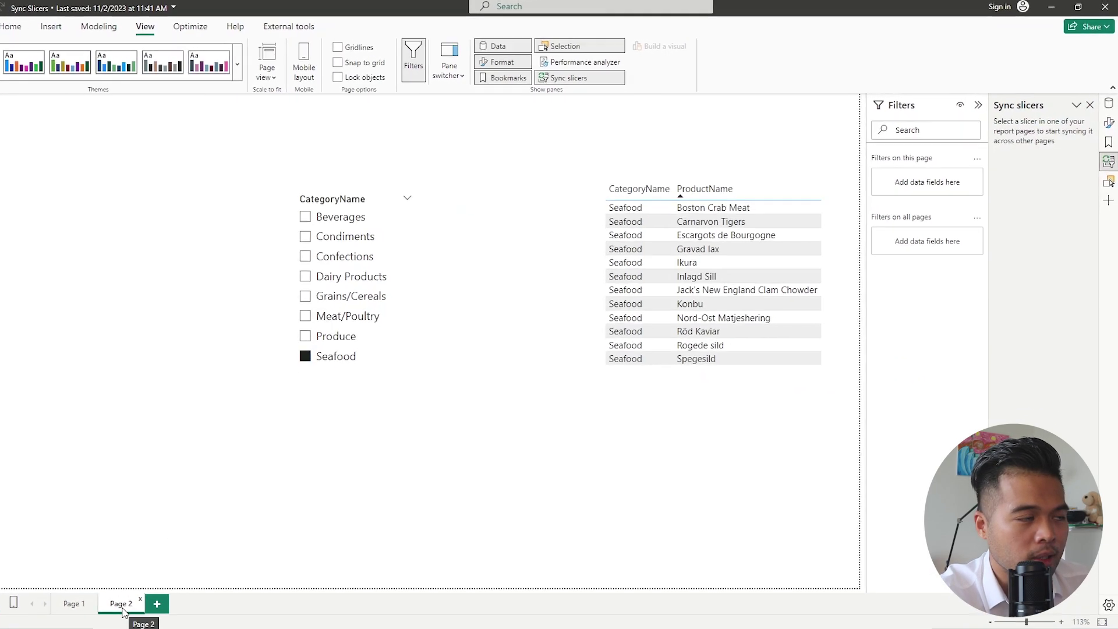
left_click(350, 433)
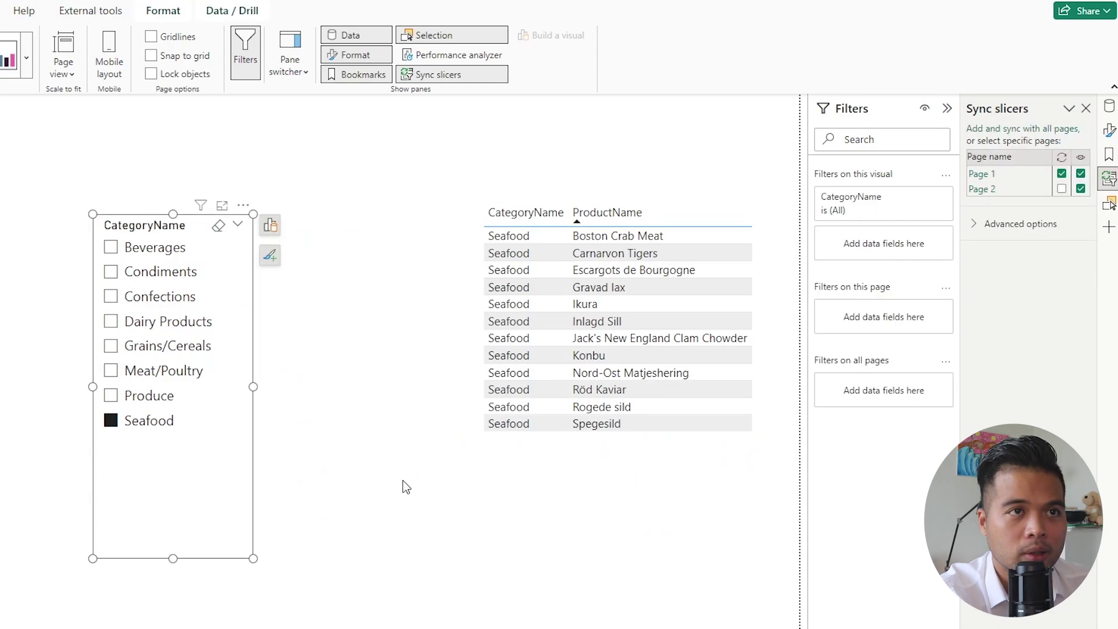
left_click(1061, 189)
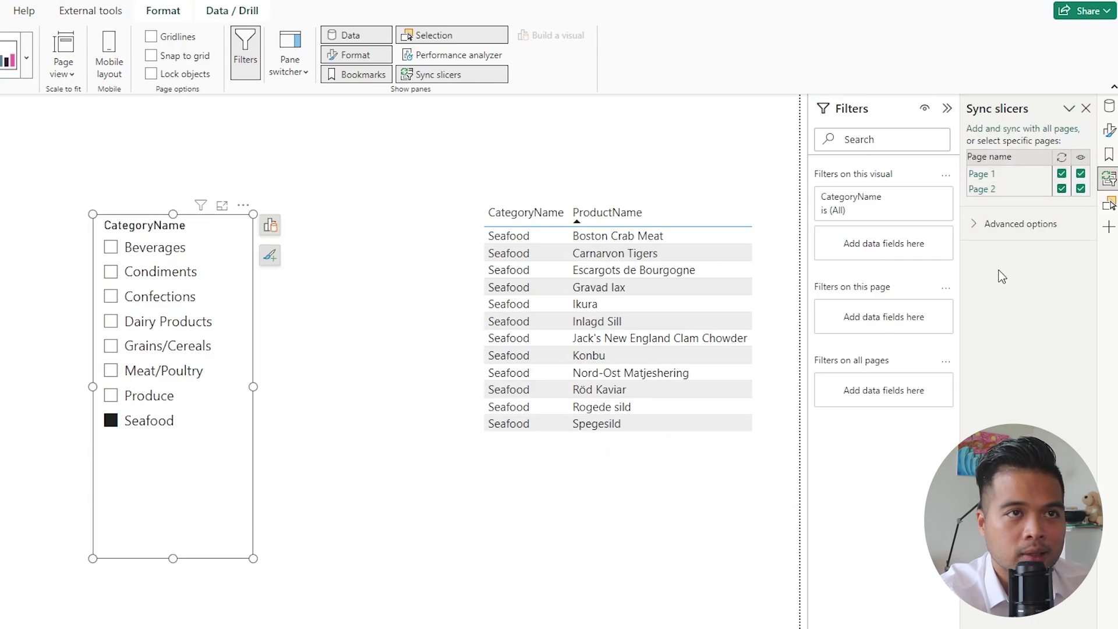
left_click(169, 344)
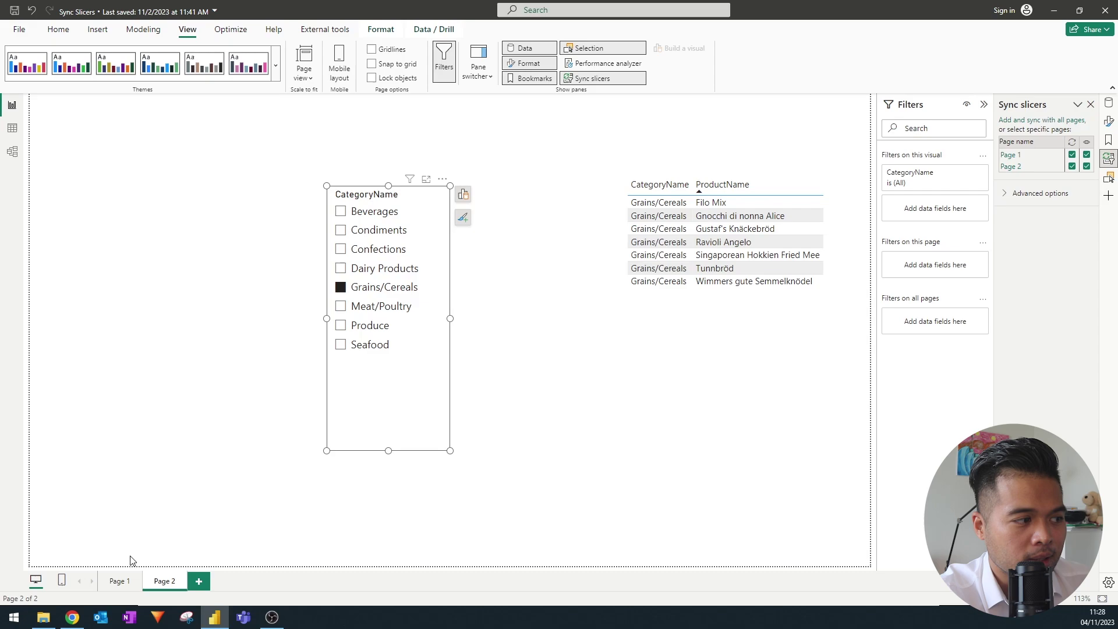
- On Page 1, hide the category slicer, check the Selection pane, then make the slicer visible again
left_click(118, 581)
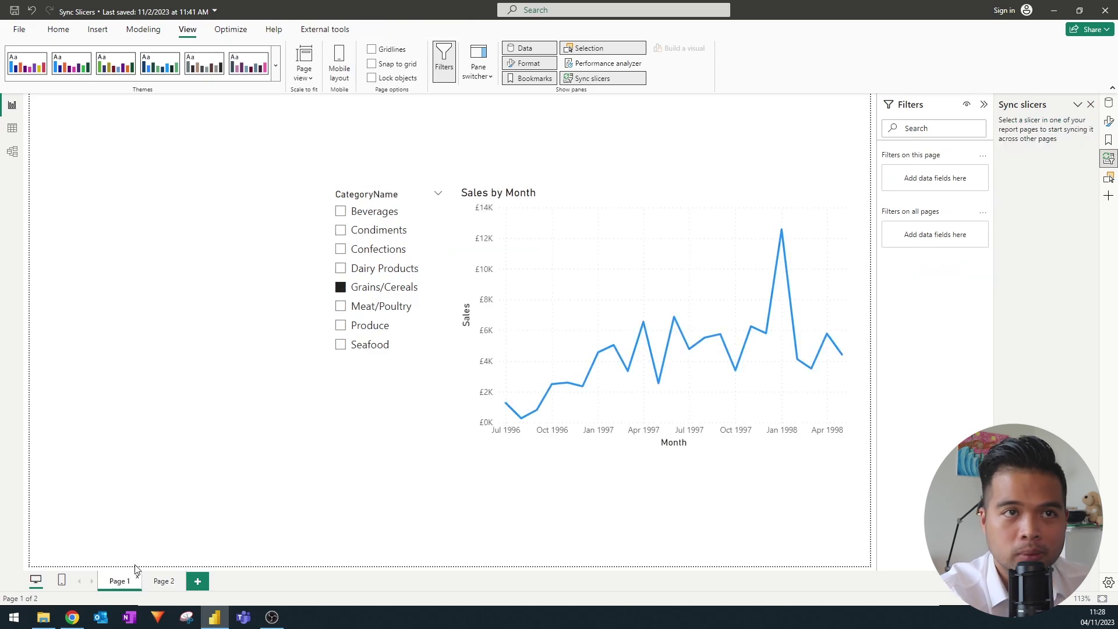
left_click(385, 195)
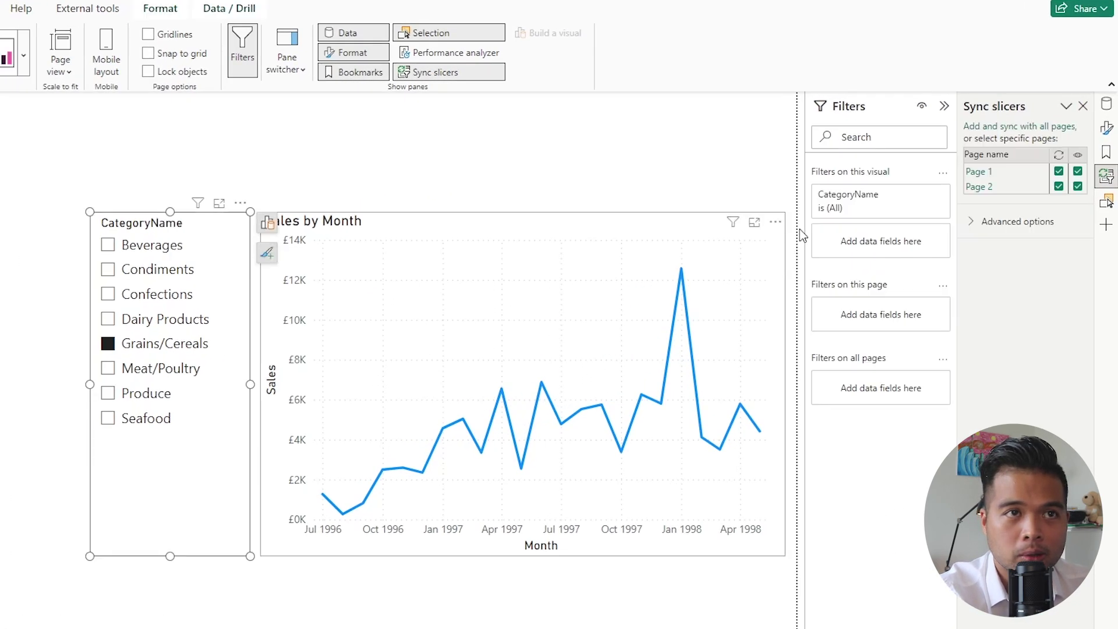
left_click(1077, 172)
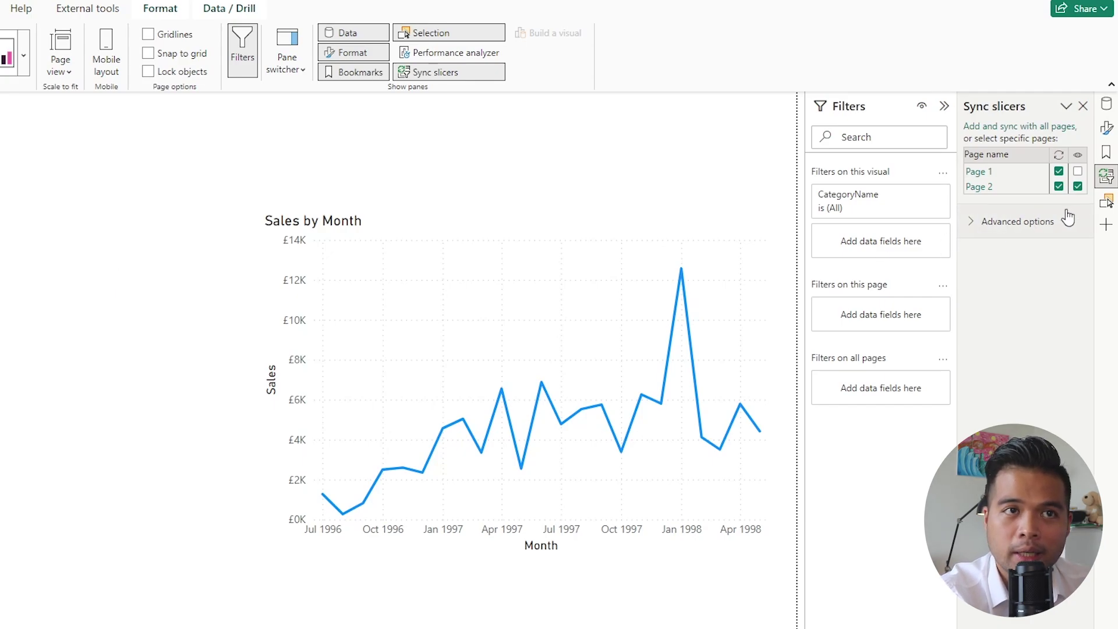
left_click(1107, 205)
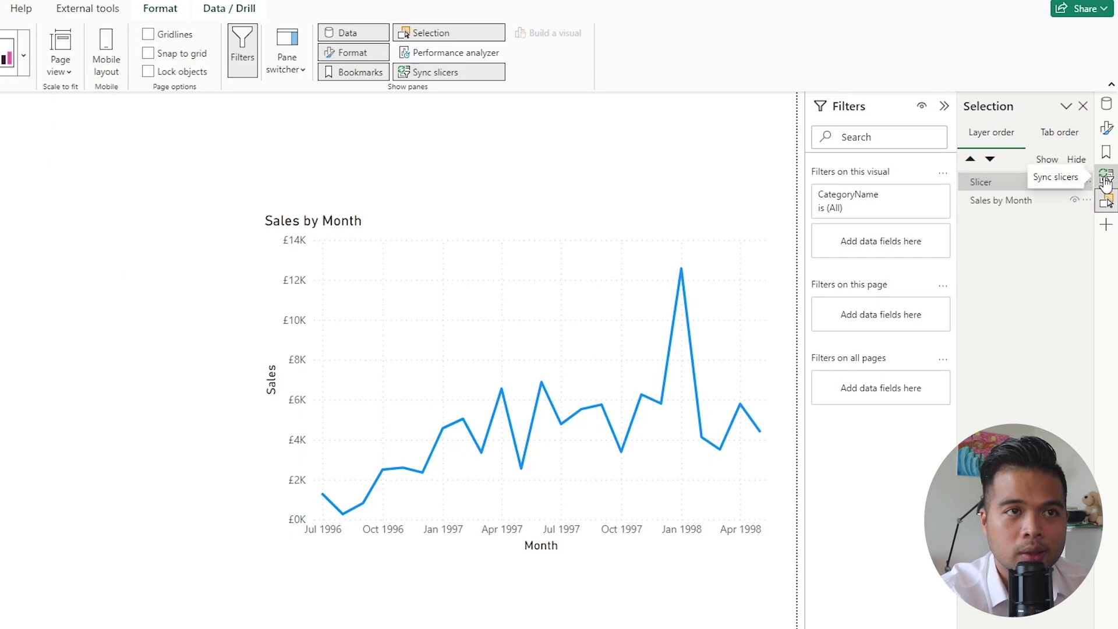
left_click(1106, 176)
left_click(1077, 172)
left_click(1077, 172)
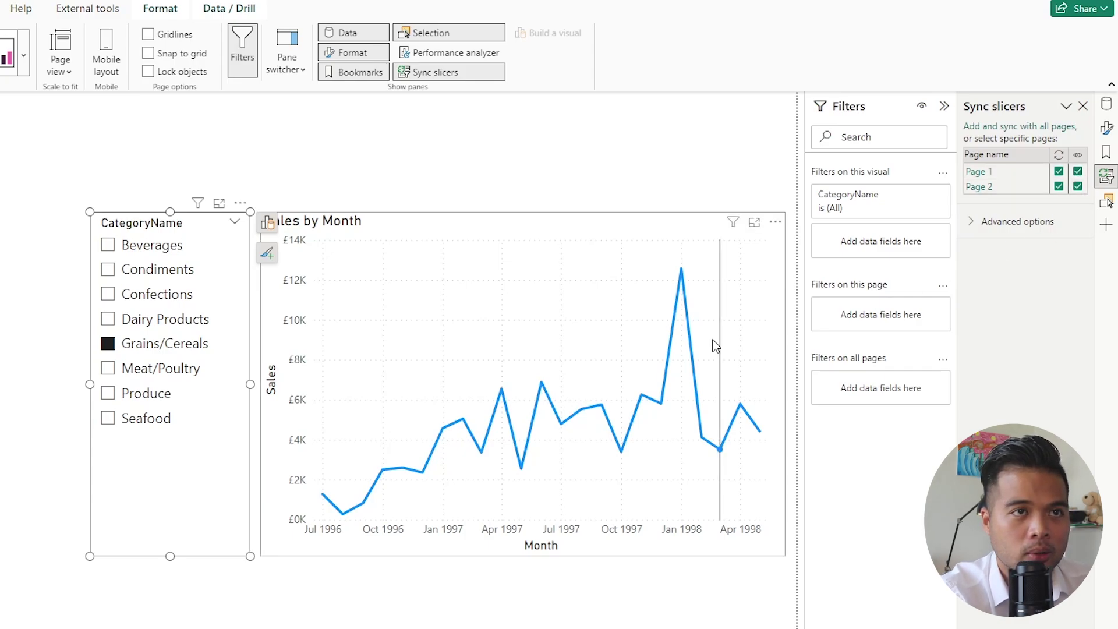
- Hide the slicer on Page 2 and filter the report to Seafood
left_click(1077, 186)
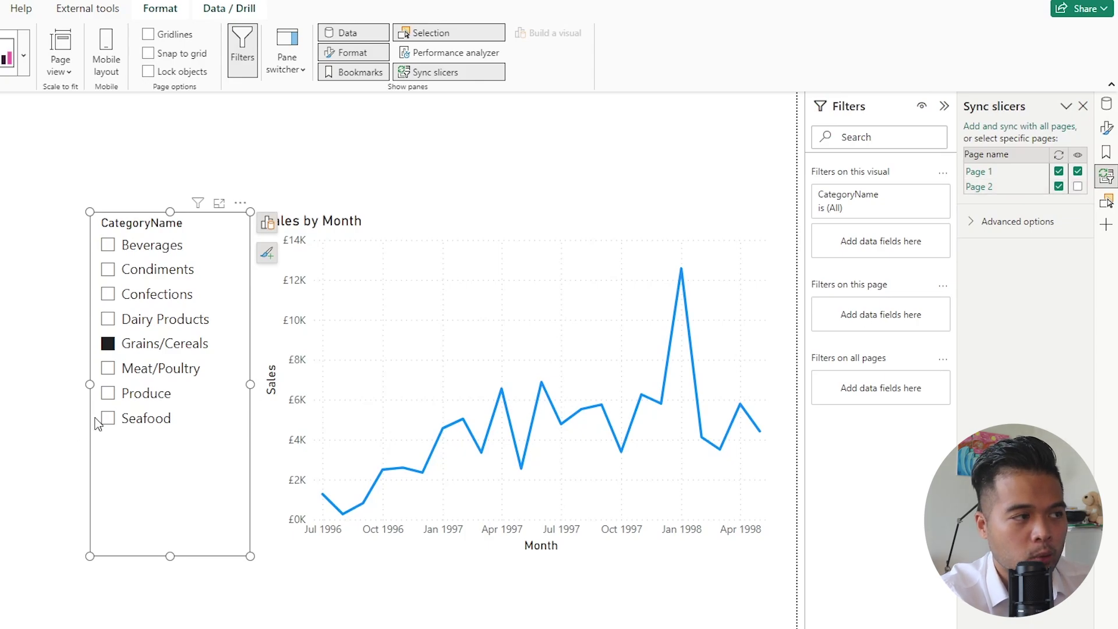
left_click(153, 420)
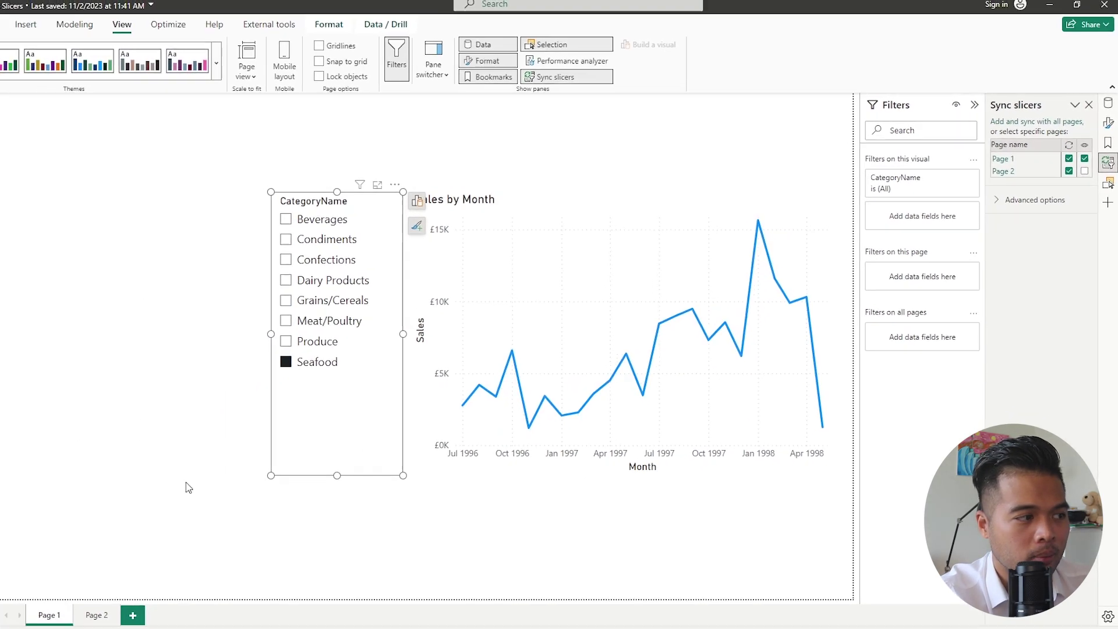
left_click(92, 618)
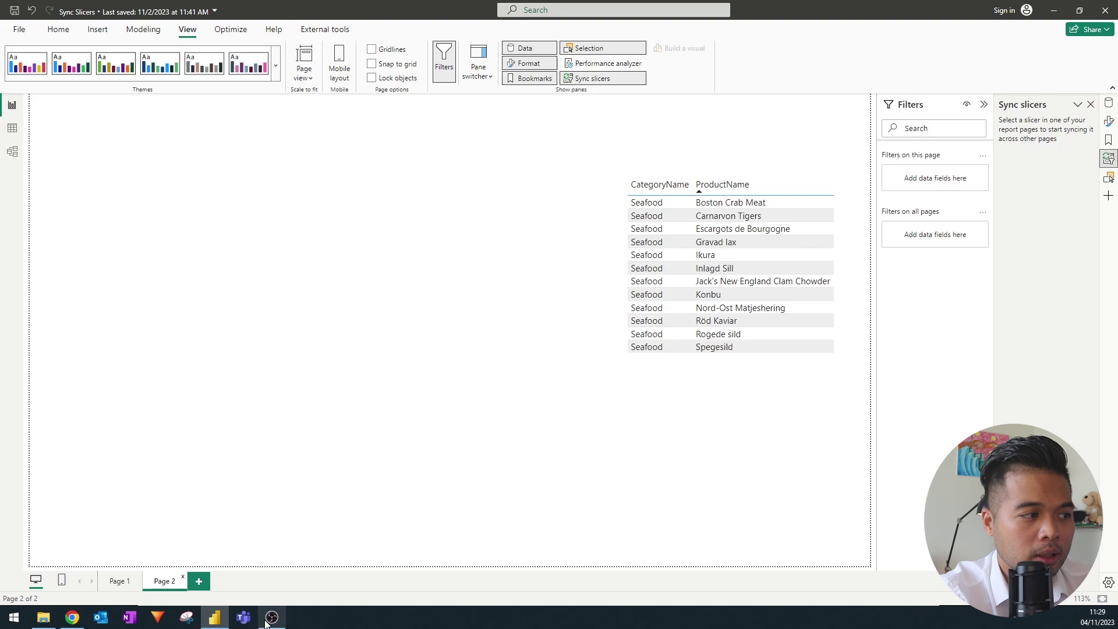
- Unhide Page 2's slicer through the Selection pane and bring back the sync settings
left_click(1107, 184)
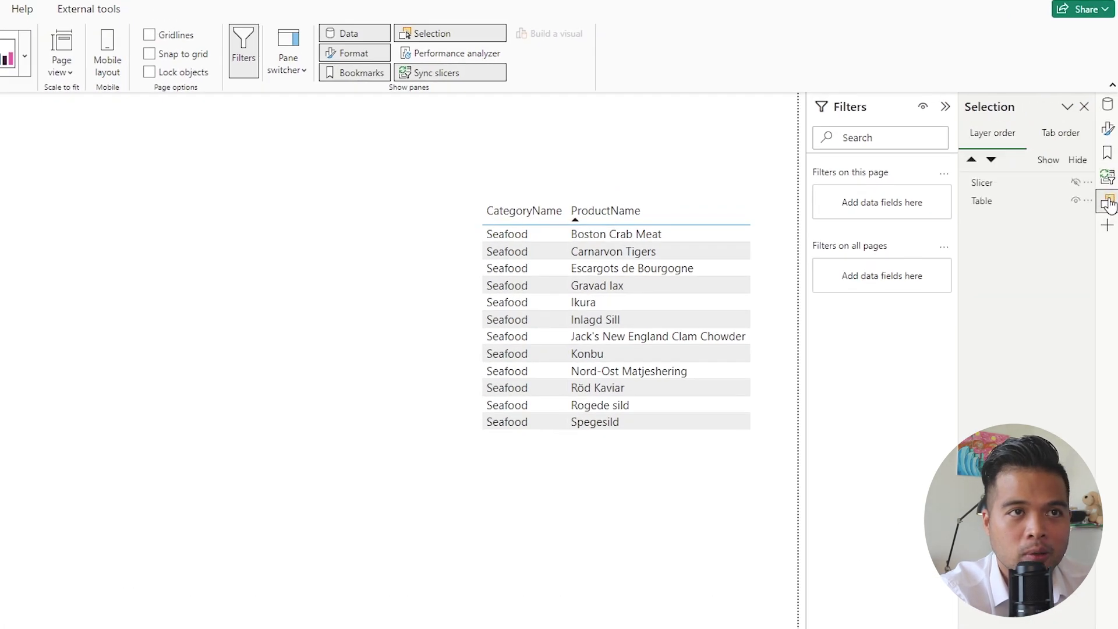
left_click(1075, 182)
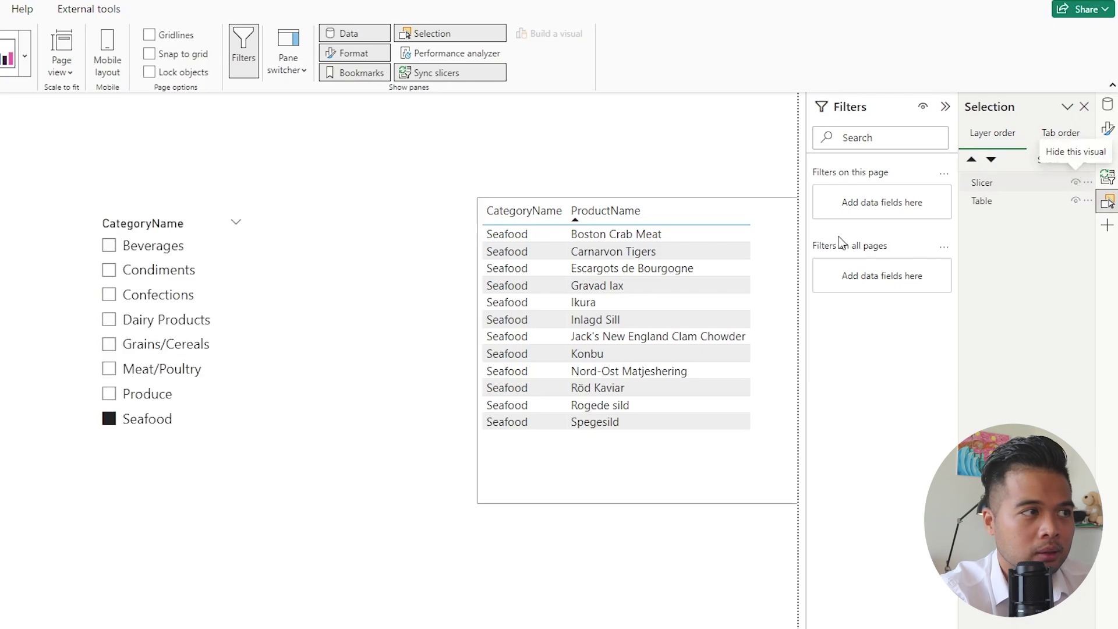
left_click(150, 231)
left_click(1107, 176)
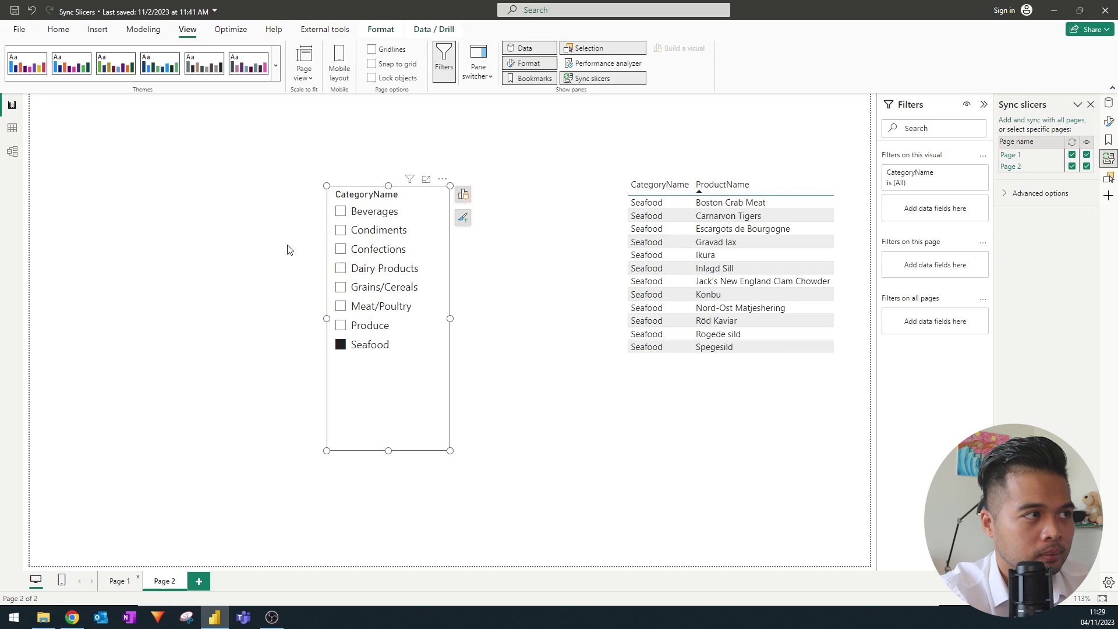
- Add two blank report pages, Page 3 and Page 4
left_click(120, 580)
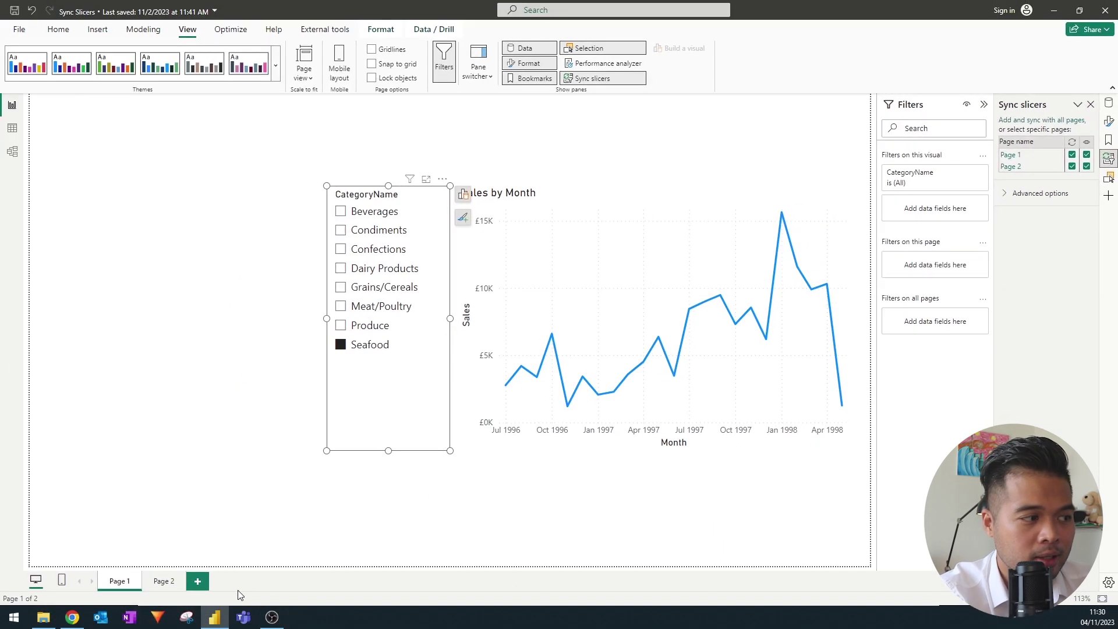
left_click(199, 582)
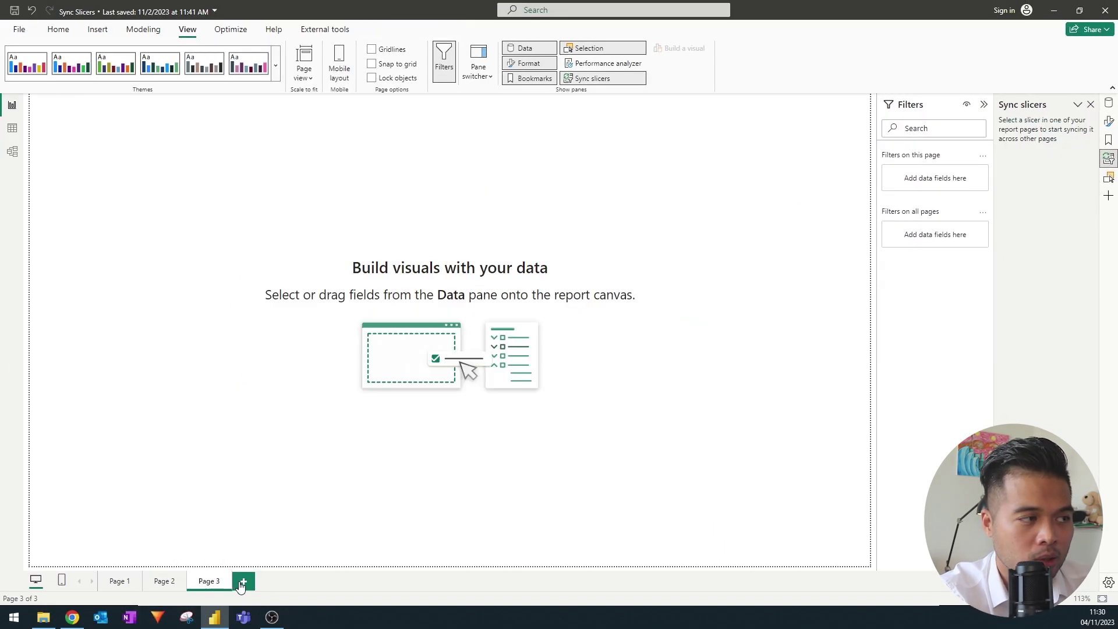
left_click(243, 584)
- Add Page 5, then add and sync Page 1's category slicer to all pages
left_click(287, 581)
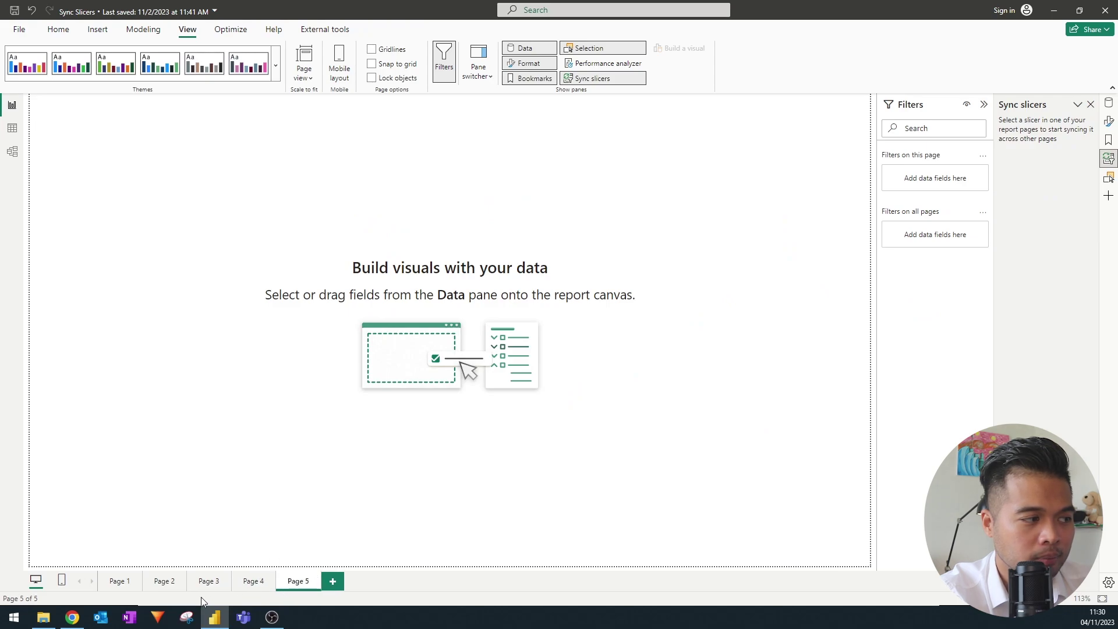
left_click(121, 582)
left_click(373, 196)
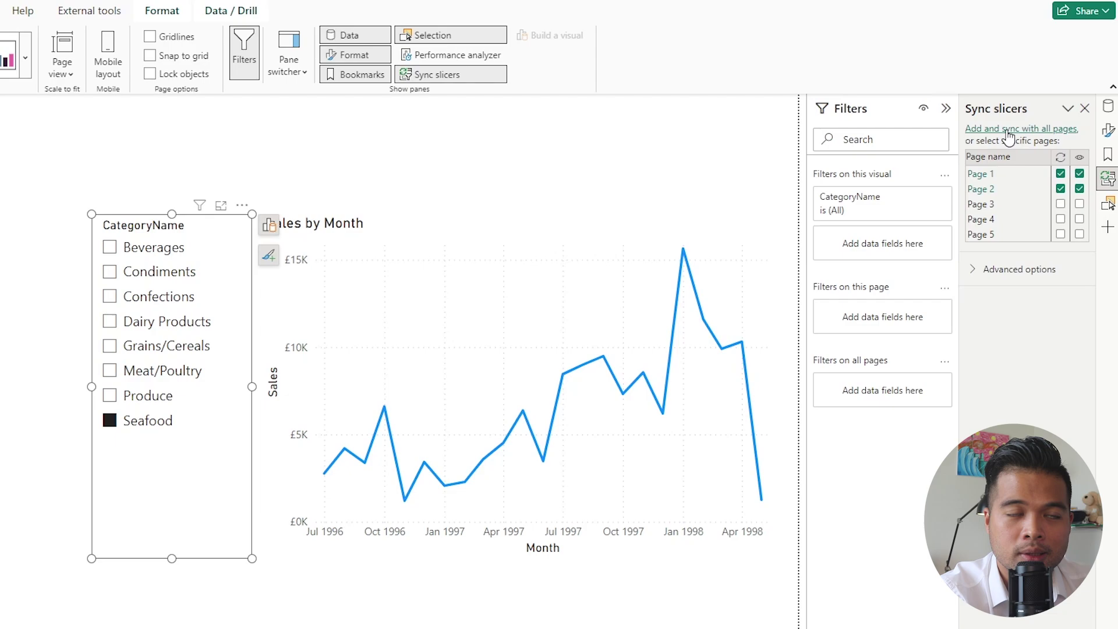
left_click(1008, 129)
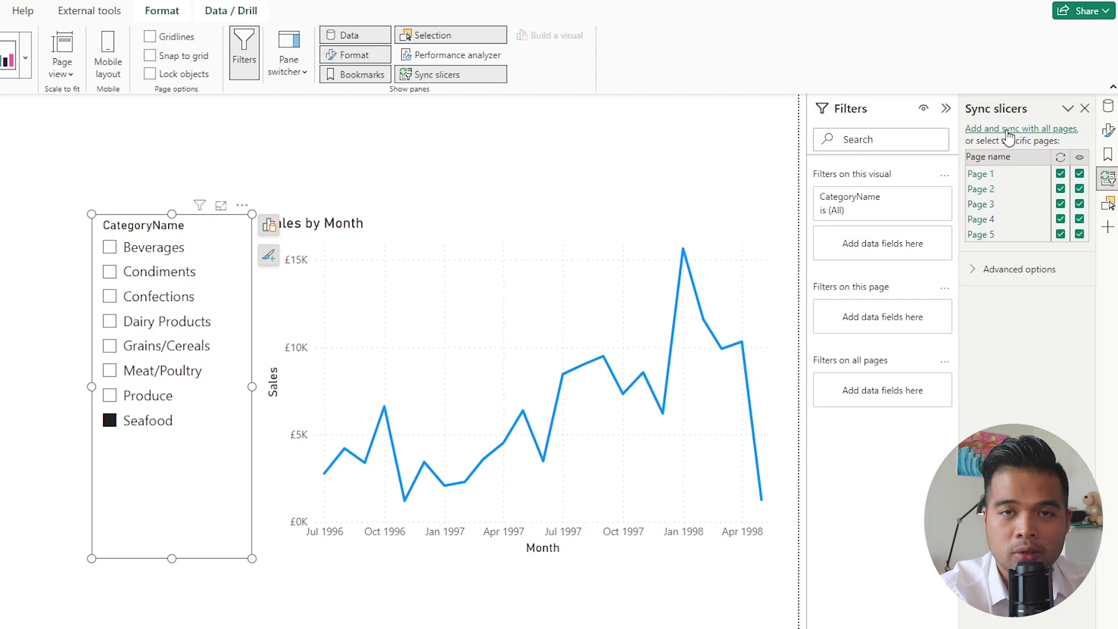
- Check that Pages 3, 4 and 5 show the Seafood slicer, then return to Page 1
left_click(209, 579)
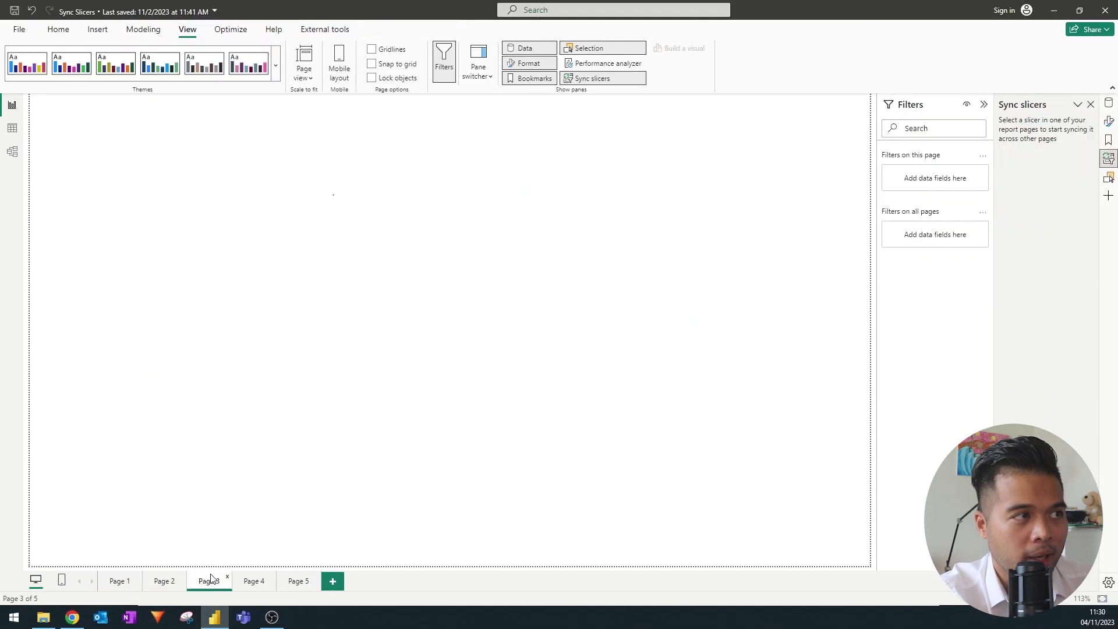
left_click(257, 586)
left_click(300, 581)
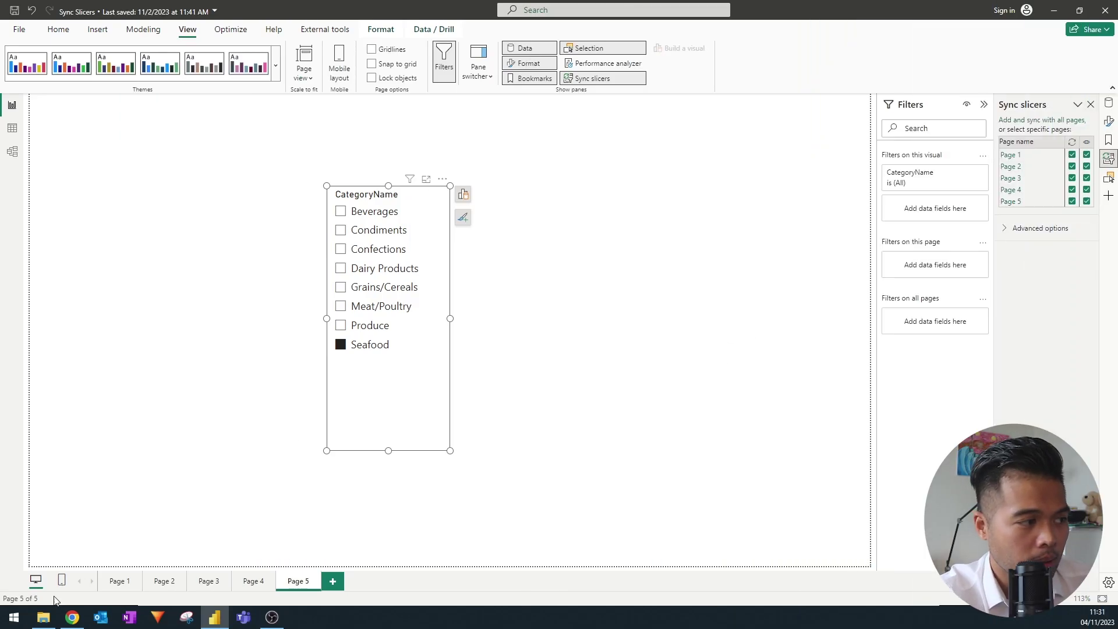
left_click(118, 581)
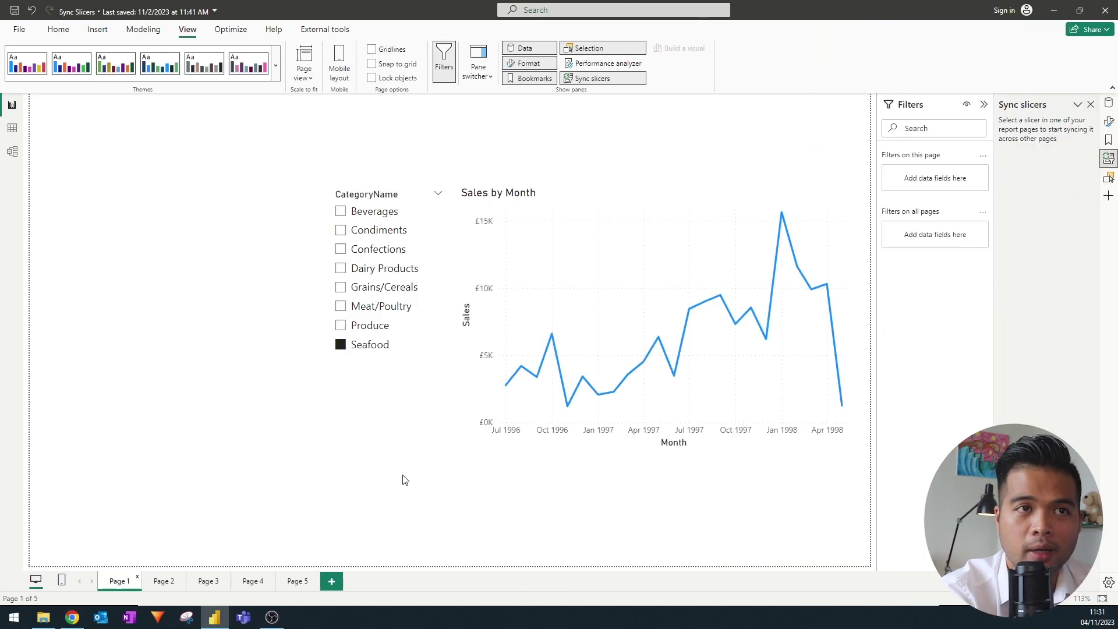
- Show the slicer's advanced sync options, filter to Produce, and check that Page 2 follows
left_click(389, 201)
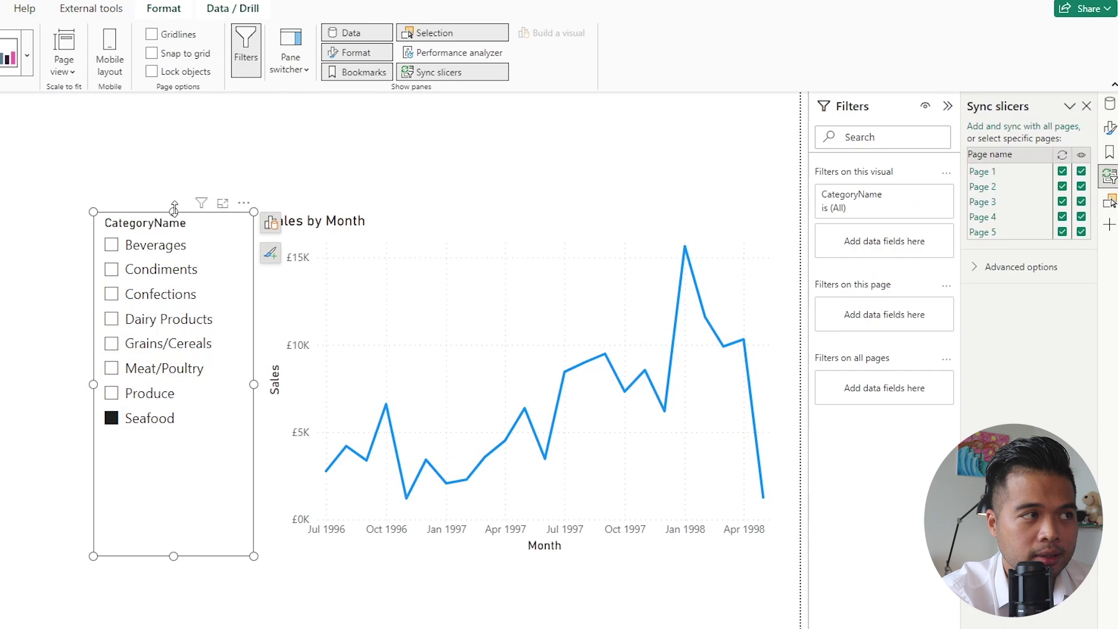
left_click(975, 269)
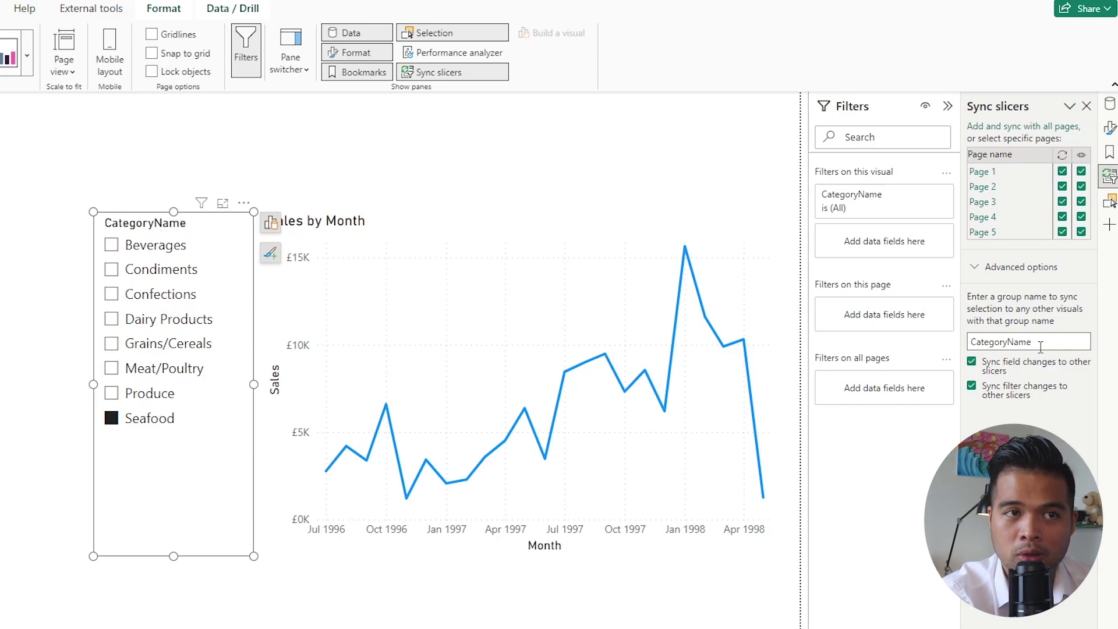
left_click(156, 401)
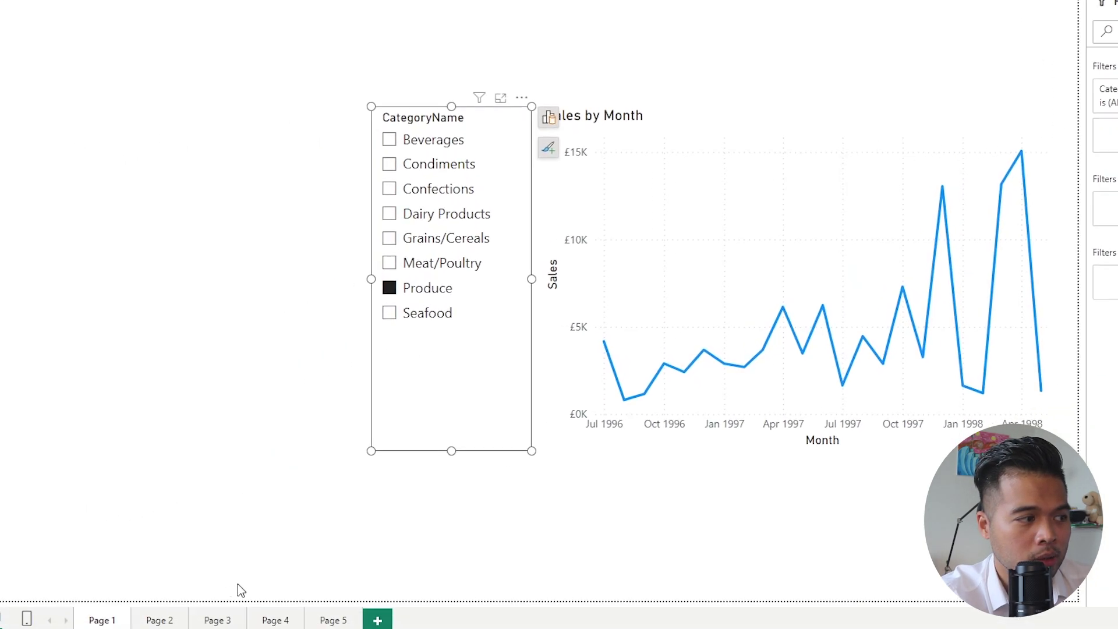
left_click(159, 620)
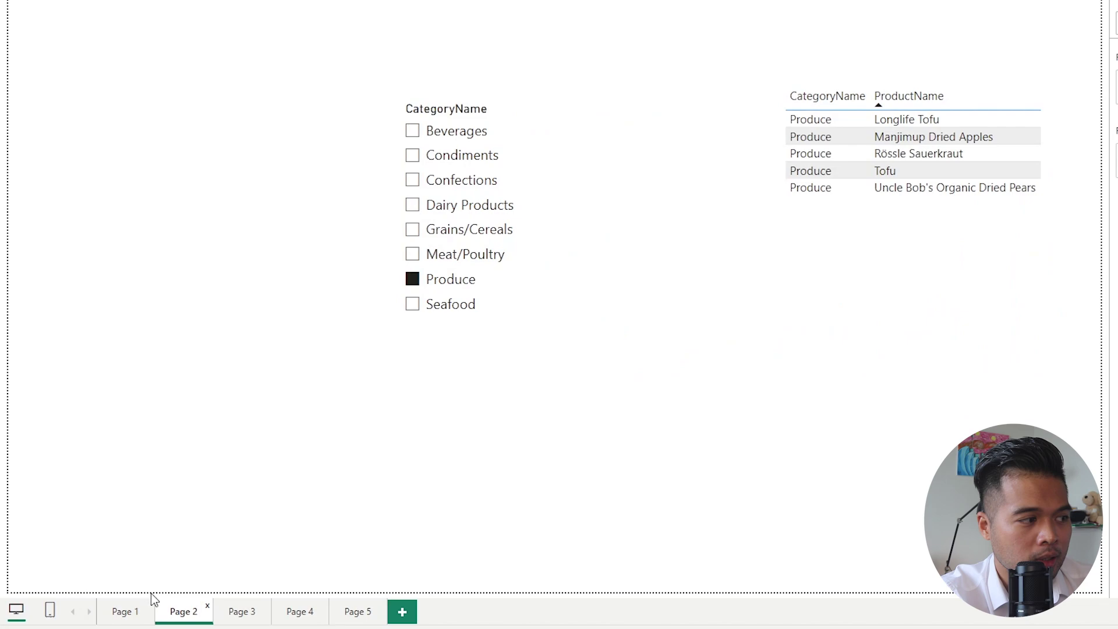
left_click(121, 616)
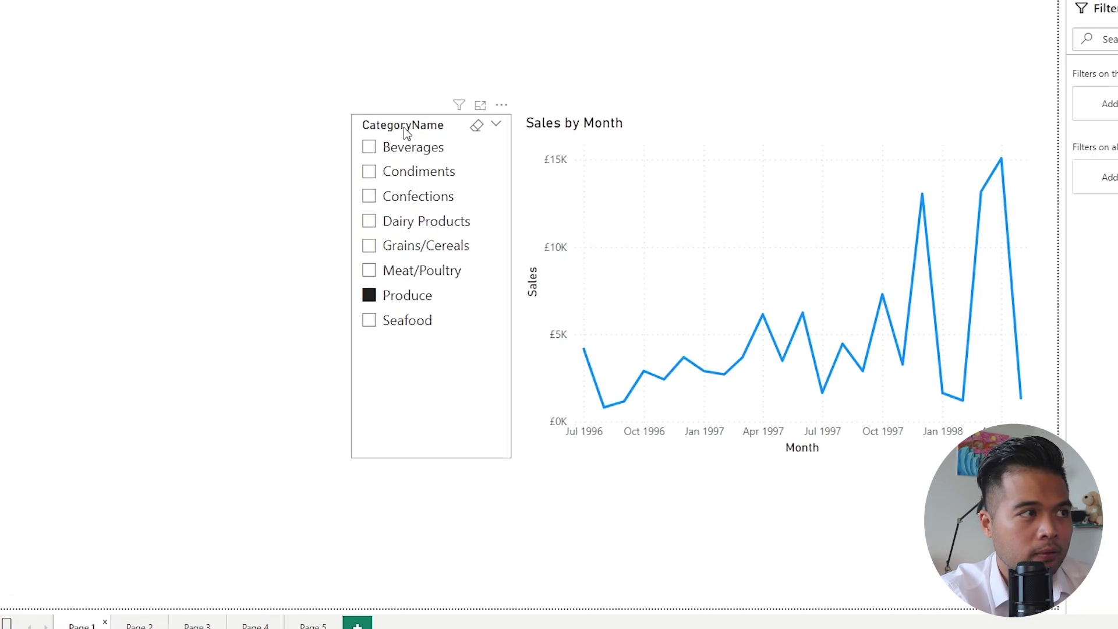
- Rename the sync group to Category, then filter to Dairy Products and check Page 2
left_click(406, 133)
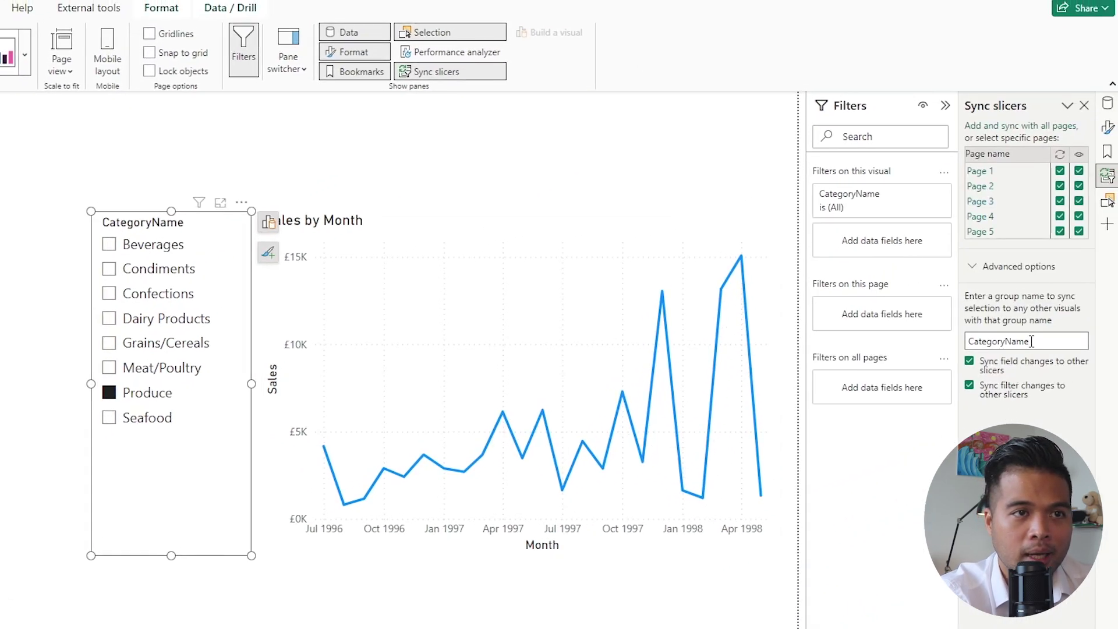
left_click_drag(1031, 342, 1011, 341)
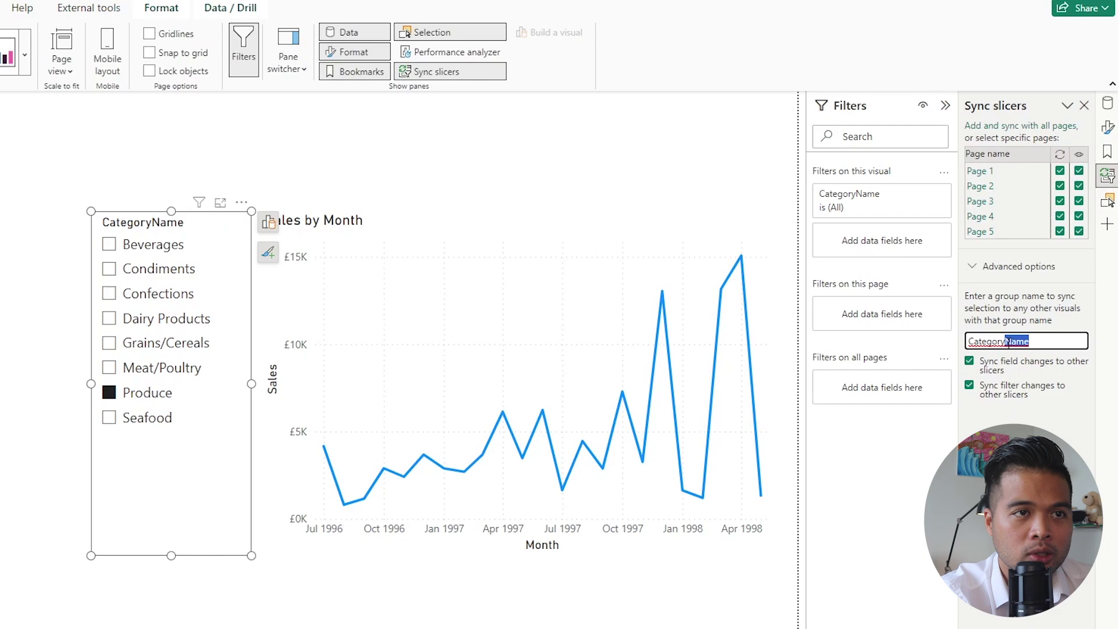
key("BackSpace")
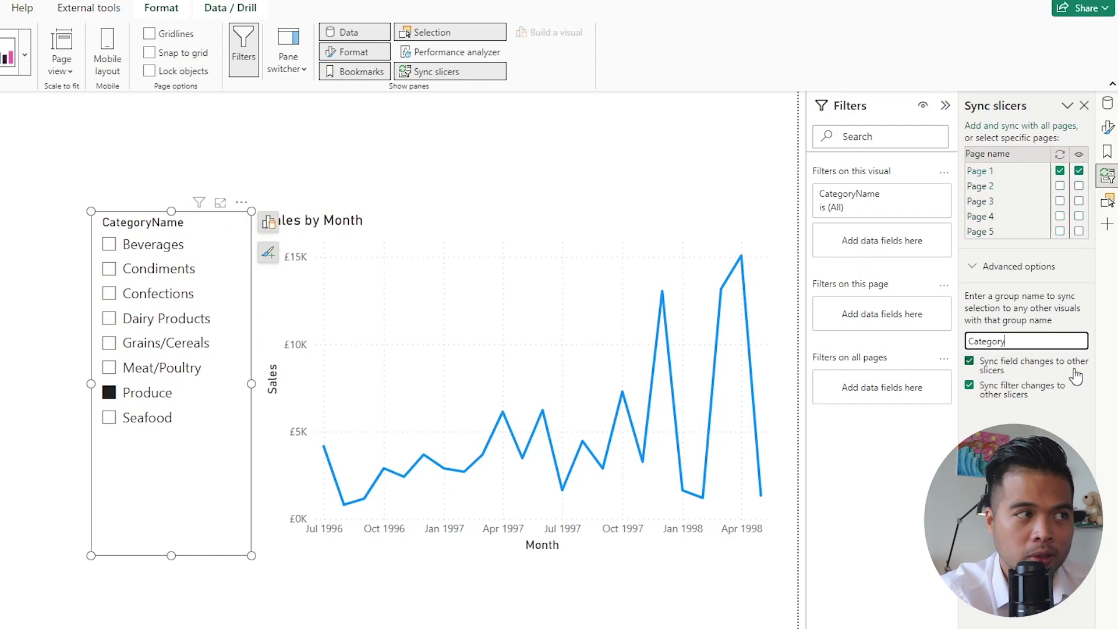
left_click(138, 326)
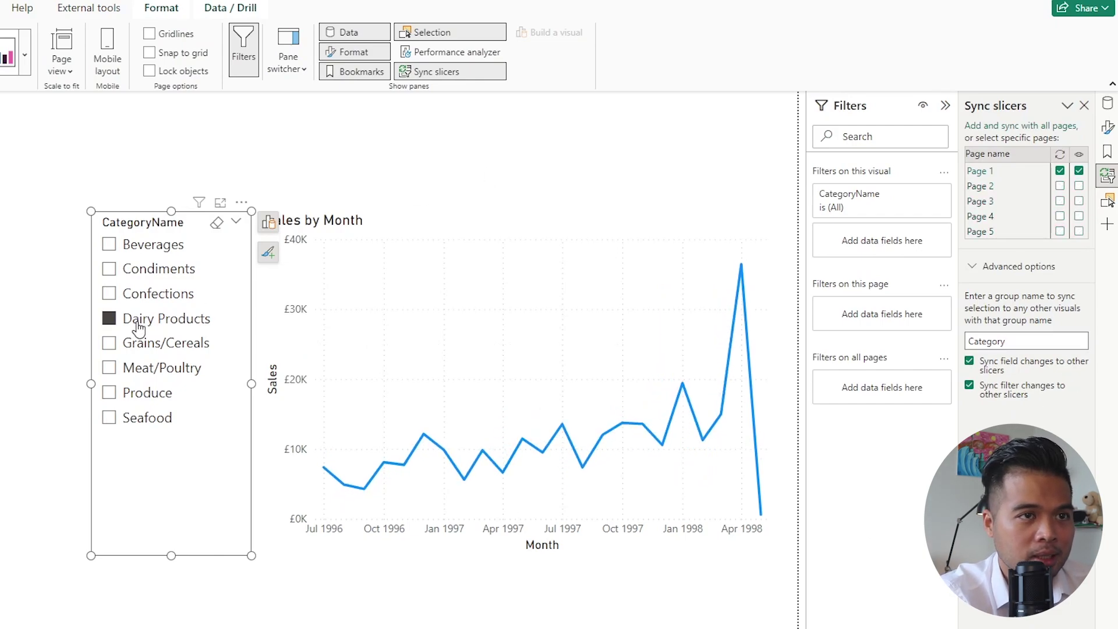
left_click(165, 580)
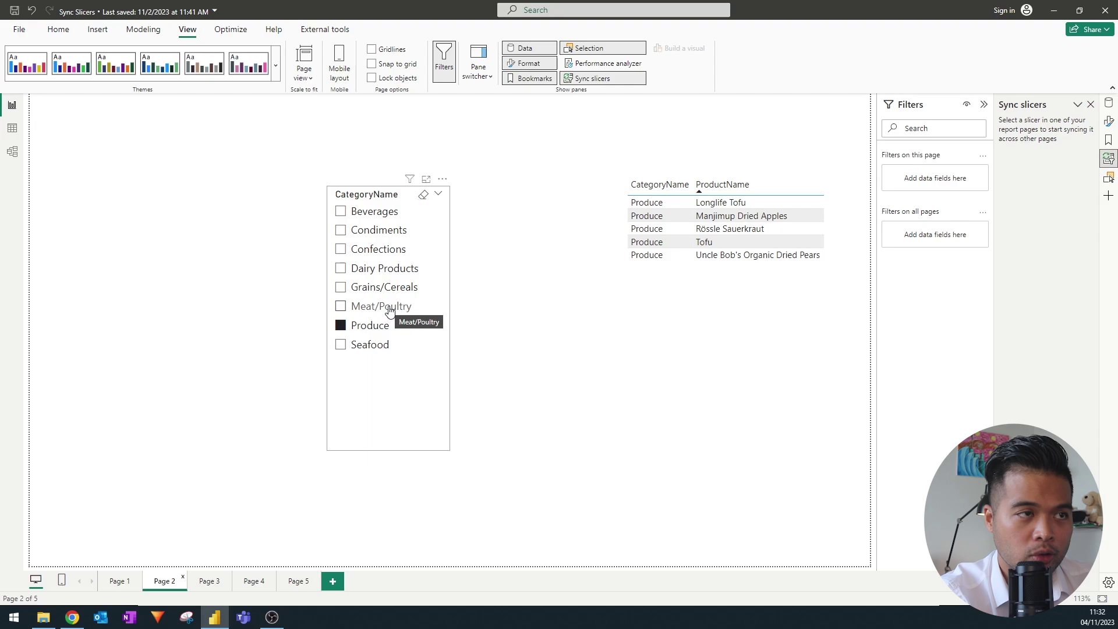
- Select Beverages in Page 1's slicer and edit the sync group name
left_click(119, 580)
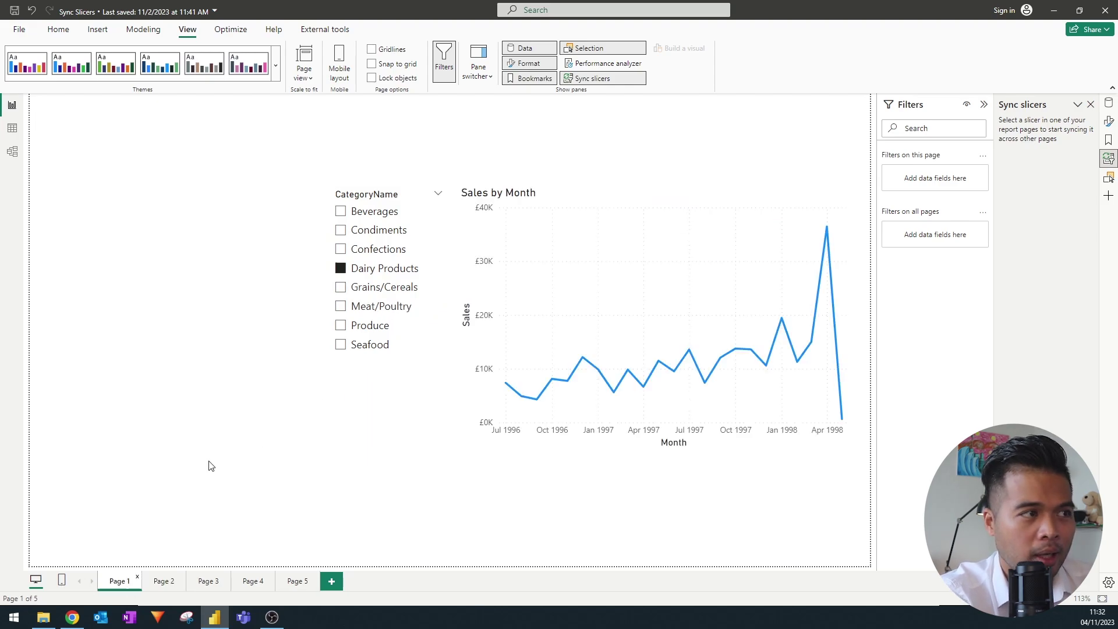
left_click(362, 211)
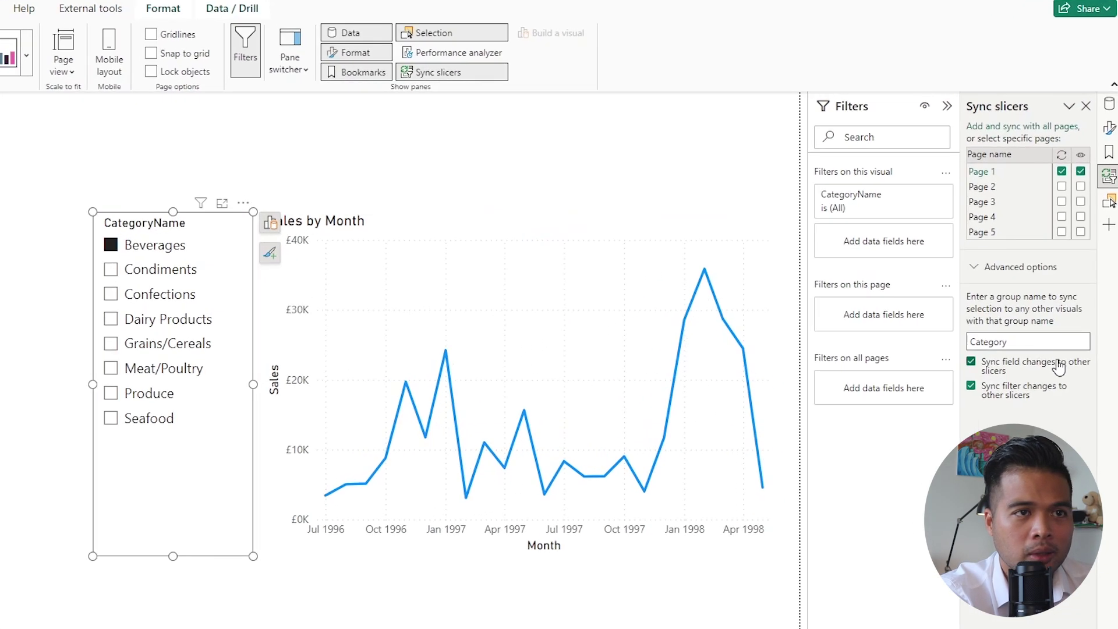
left_click(1045, 343)
- Restore the sync group name to CategoryName and switch the slicer's field to ProductName
type("Name")
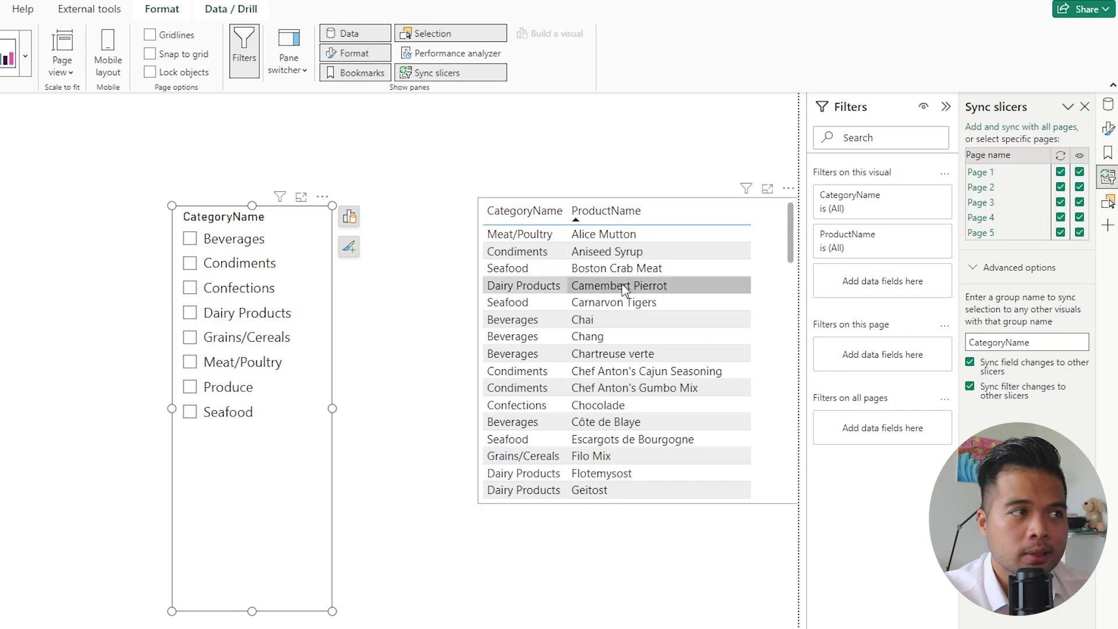
left_click(348, 221)
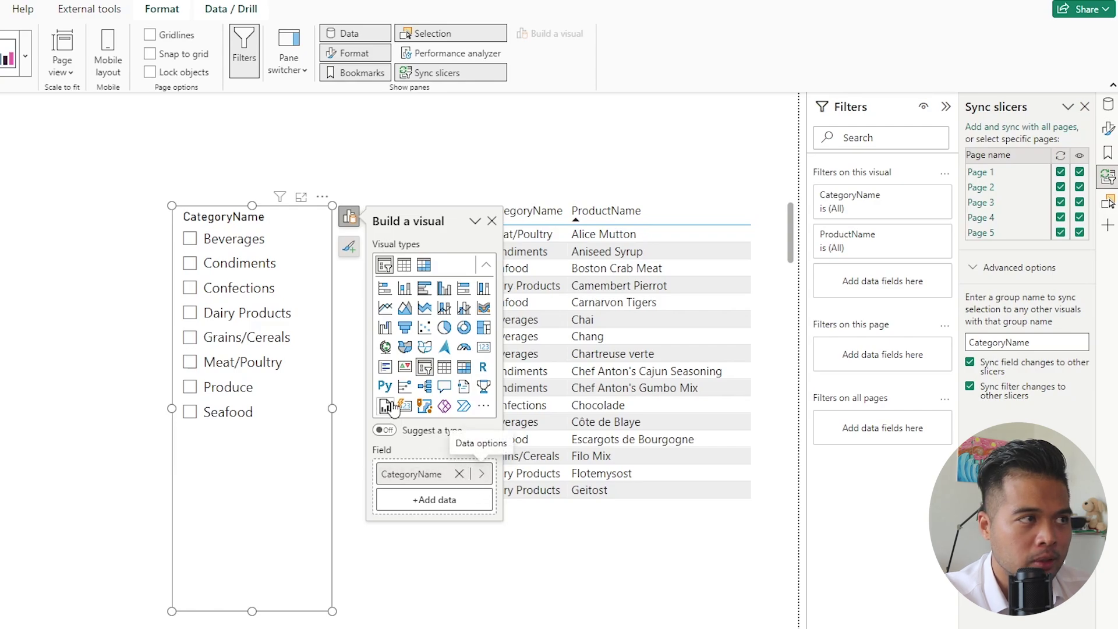
left_click(479, 474)
left_click(567, 472)
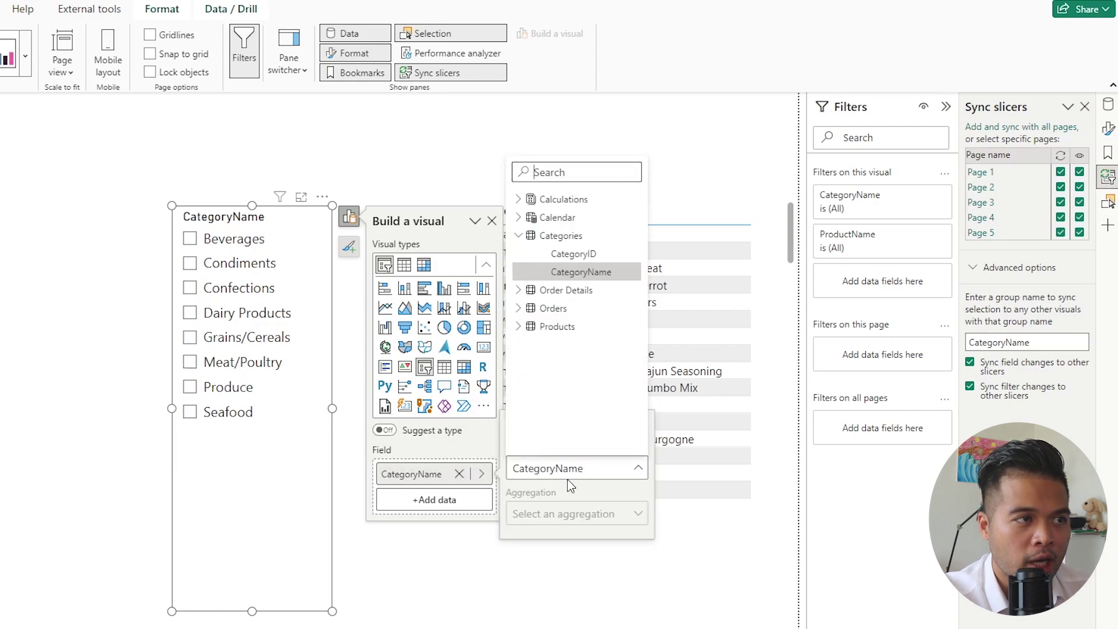
left_click(518, 326)
left_click(578, 381)
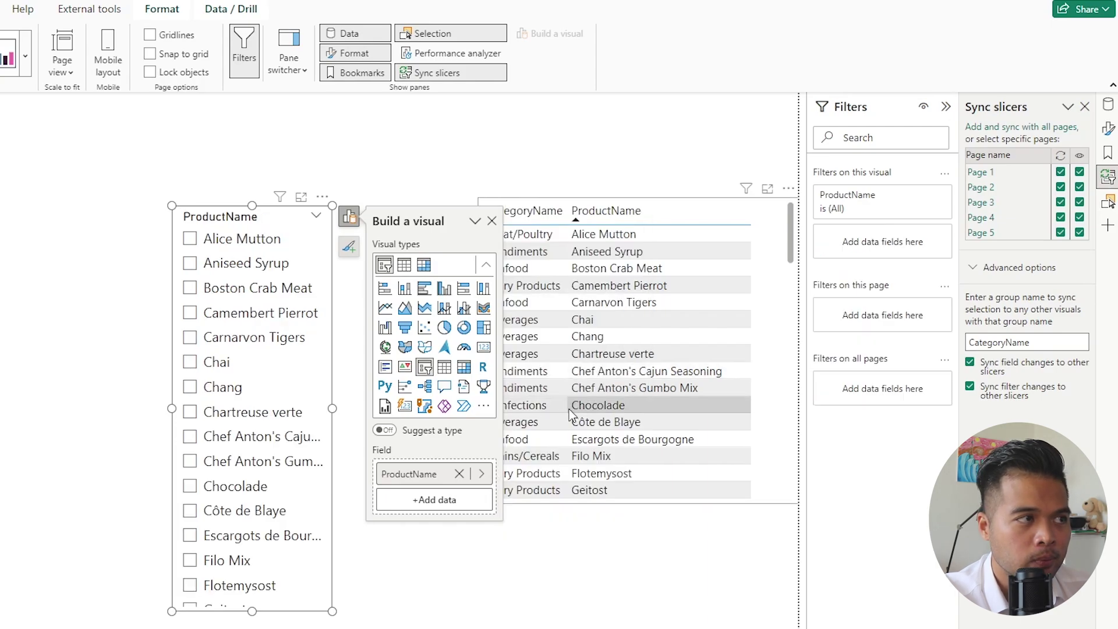
left_click(413, 125)
- Check the ProductName slicer on Page 1 and Page 3
left_click(127, 611)
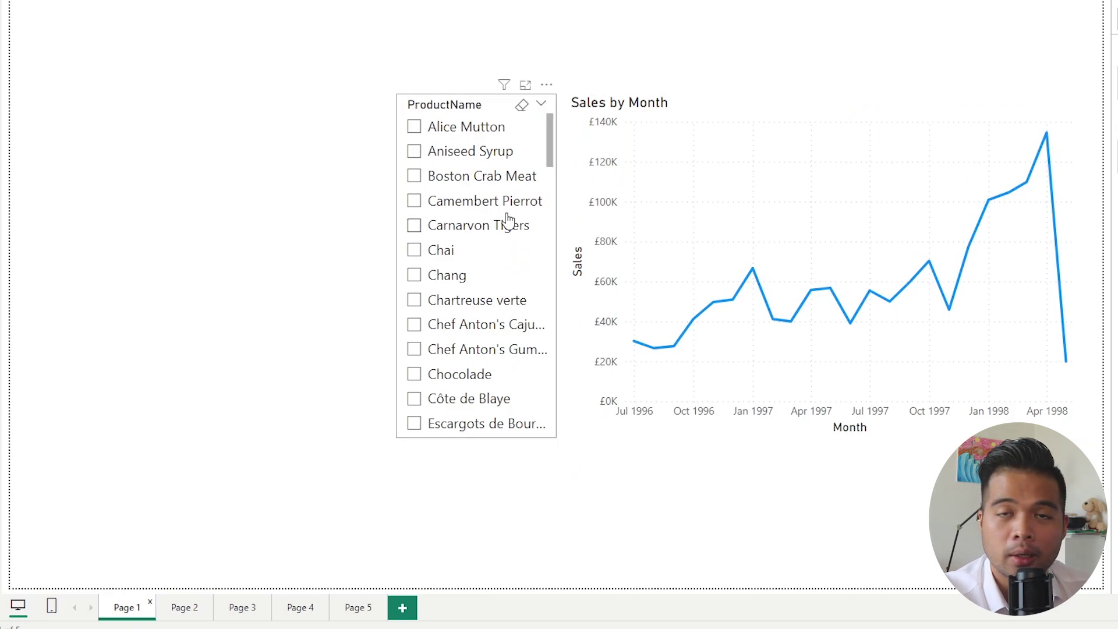
left_click(245, 611)
scroll(474, 221, "down", 5)
scroll(478, 299, "up", 5)
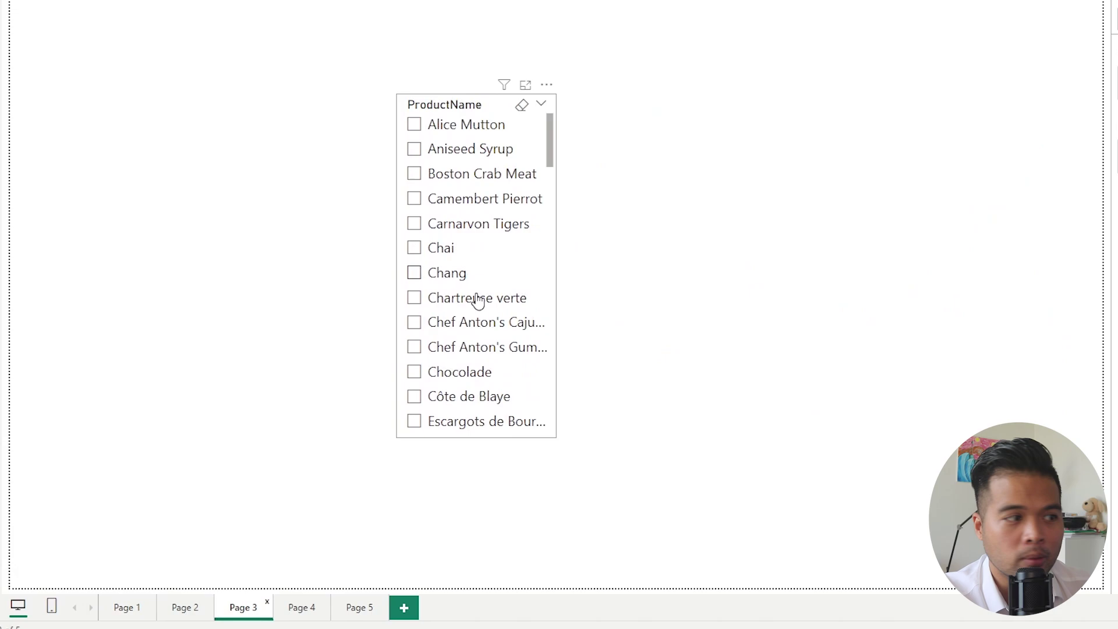
- Switch Page 2's slicer field back to CategoryName, then compare with Page 1
left_click(181, 607)
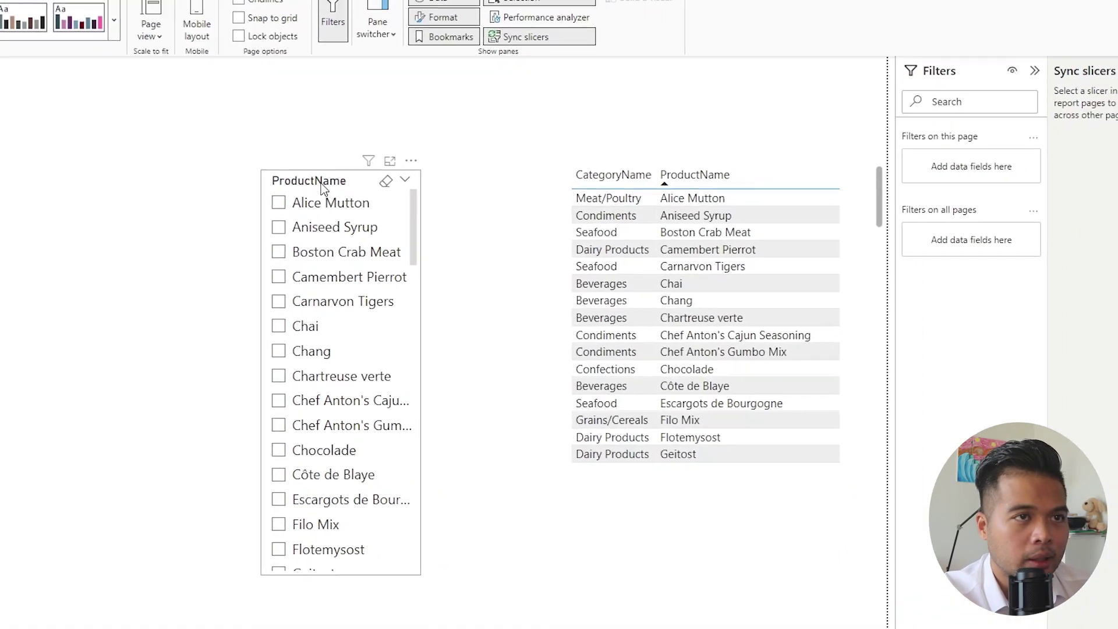
left_click(321, 185)
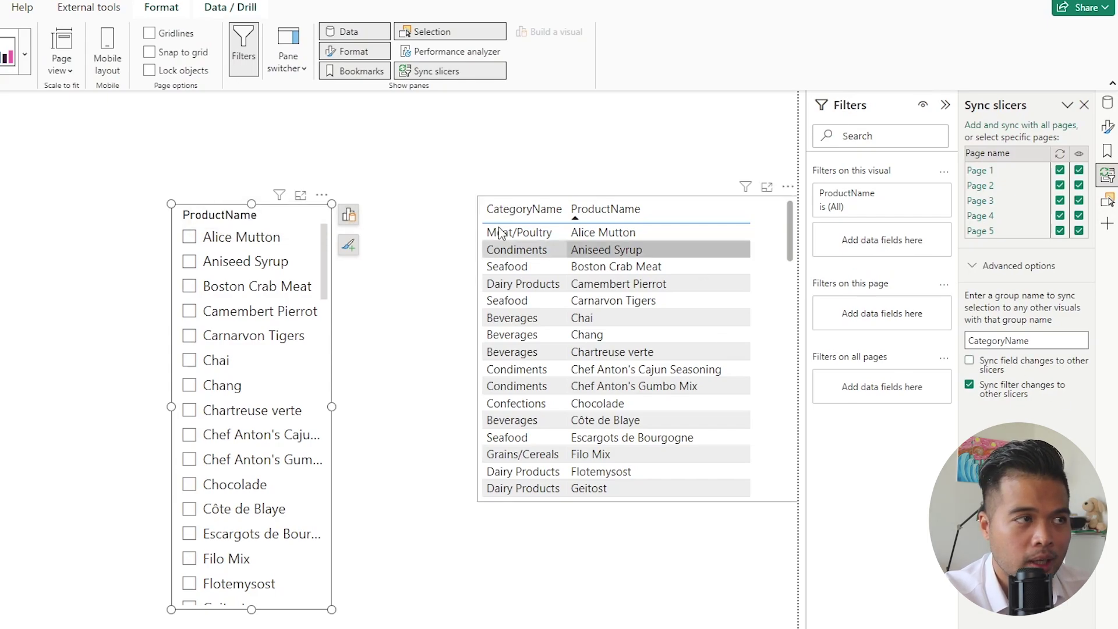
left_click(349, 215)
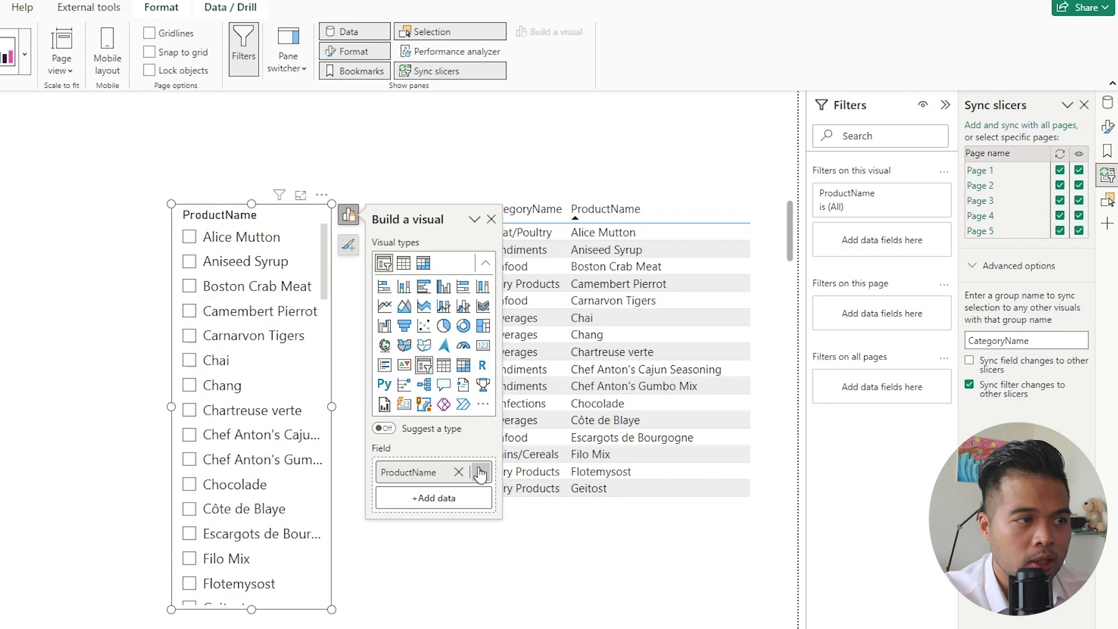
left_click(480, 472)
left_click(533, 466)
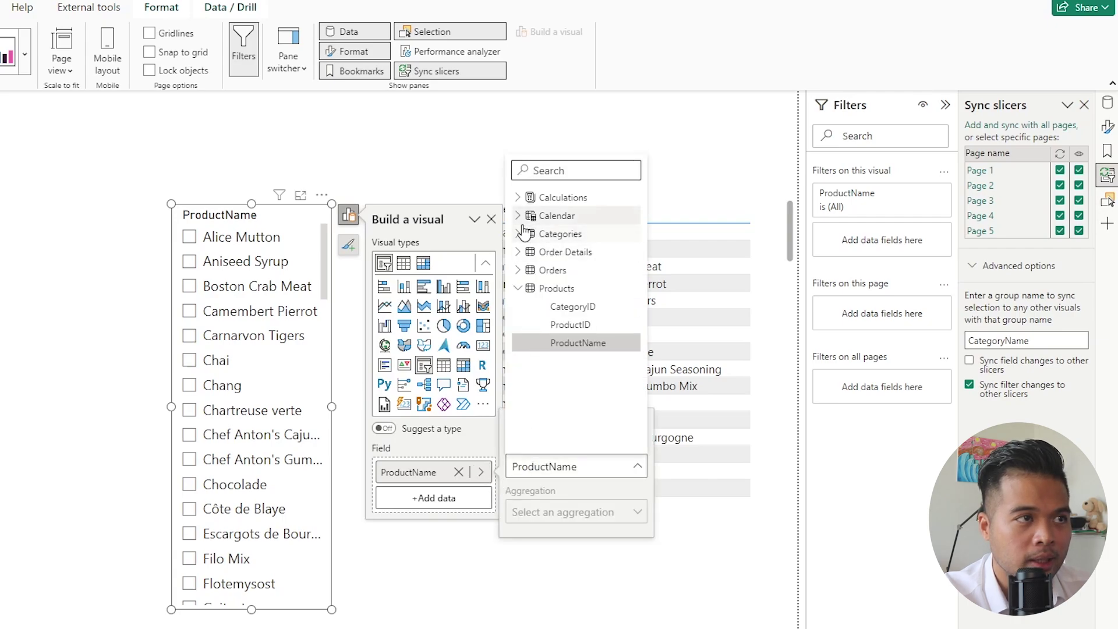
left_click(559, 233)
left_click(577, 270)
left_click(457, 157)
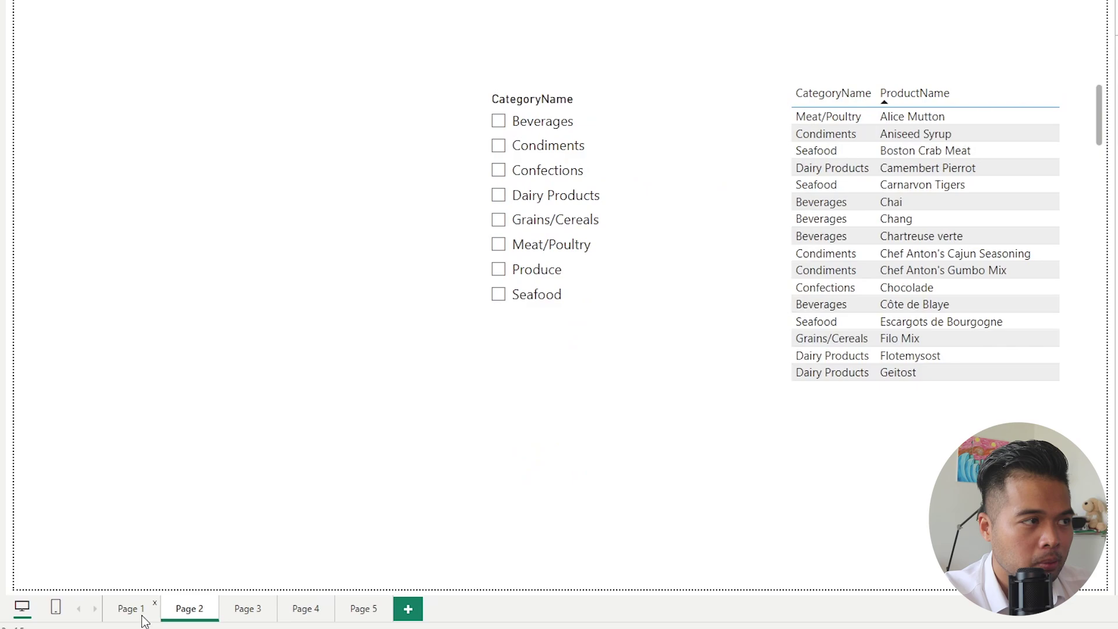
left_click(132, 609)
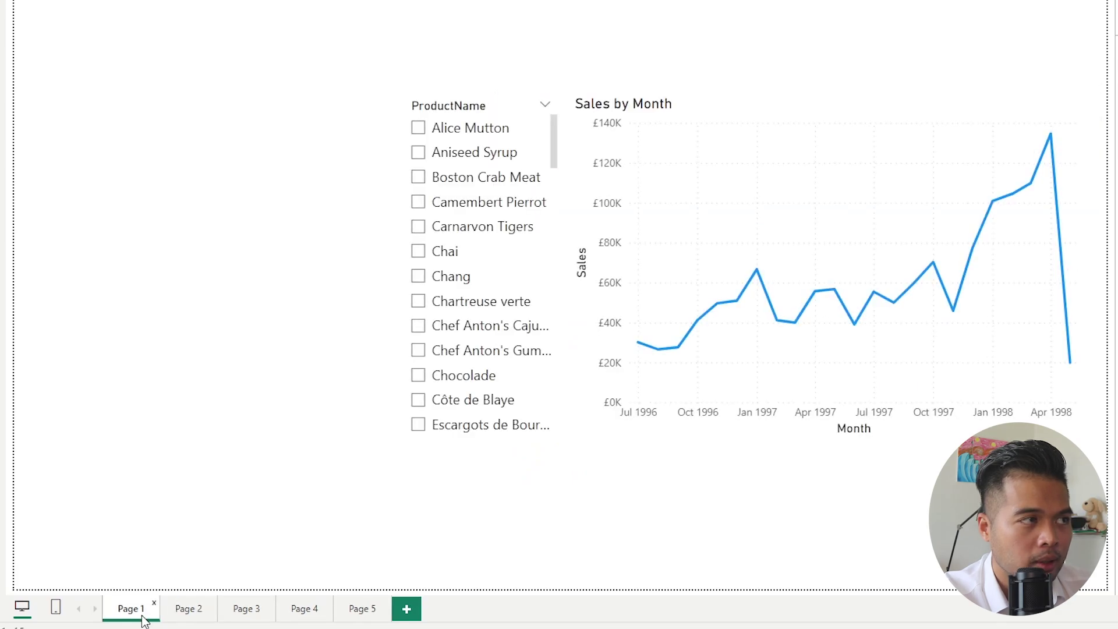
- On Page 2, give the CategoryName slicer a visual filter that keeps only Beverages
left_click(195, 609)
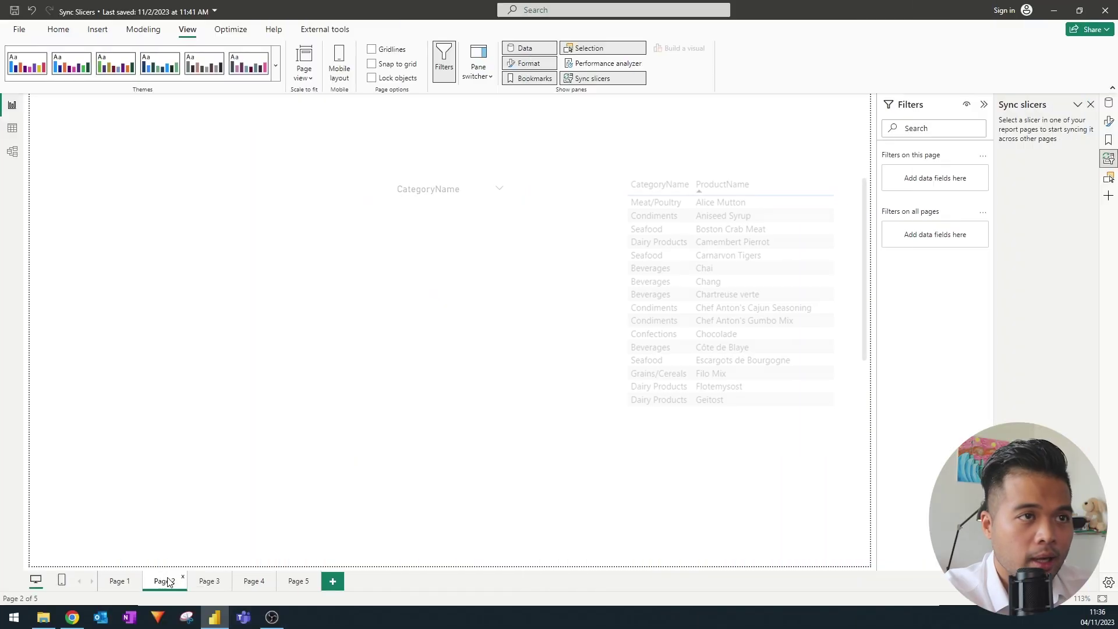
left_click(442, 188)
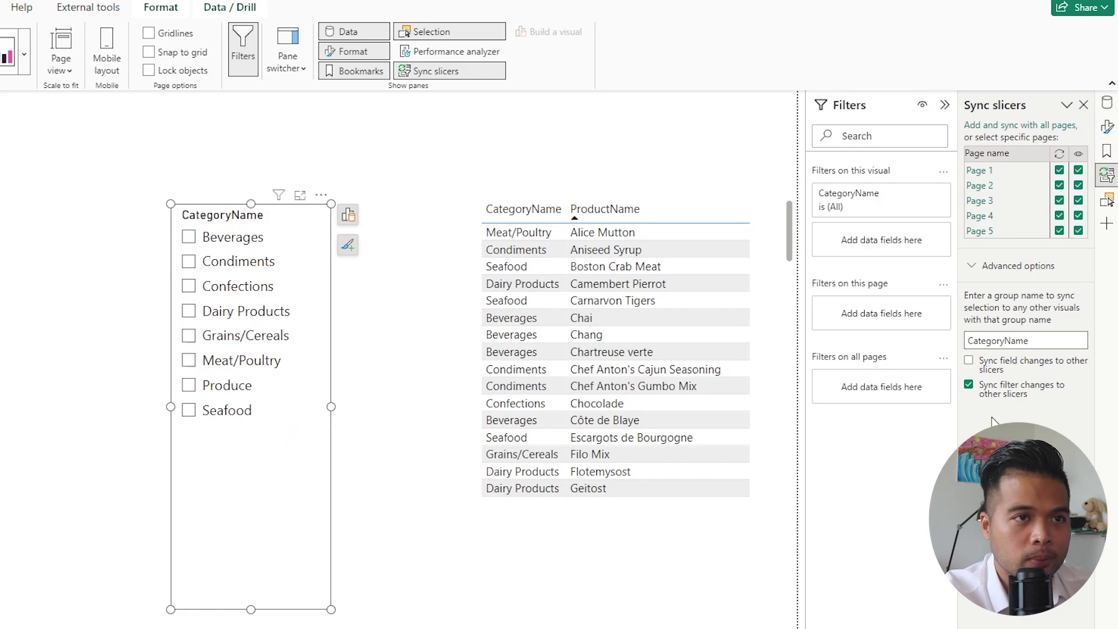
left_click(1107, 129)
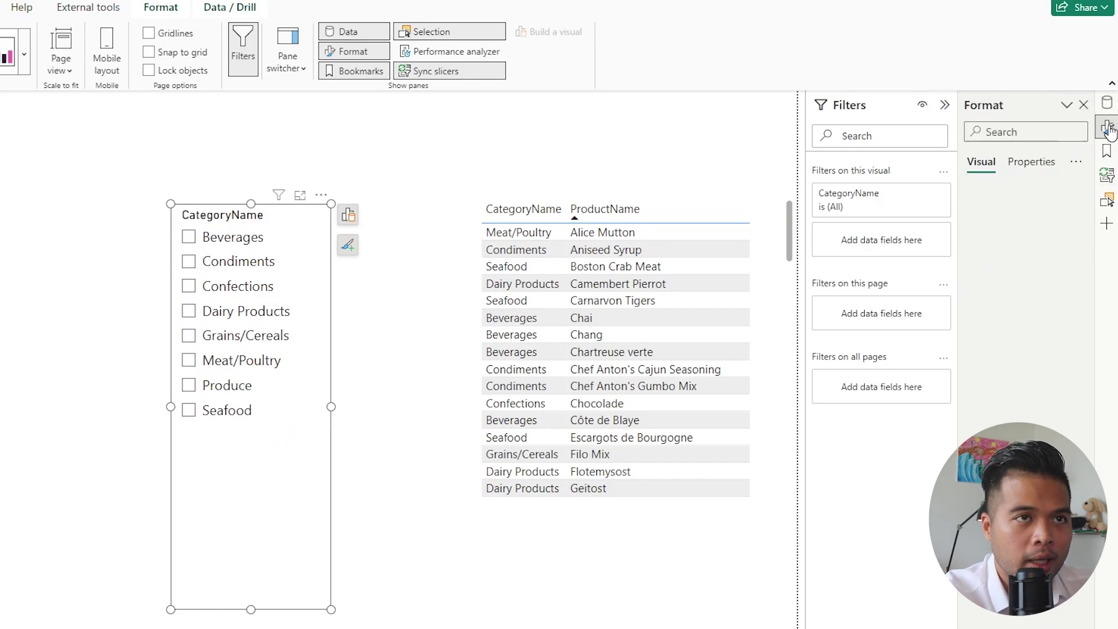
left_click(1107, 103)
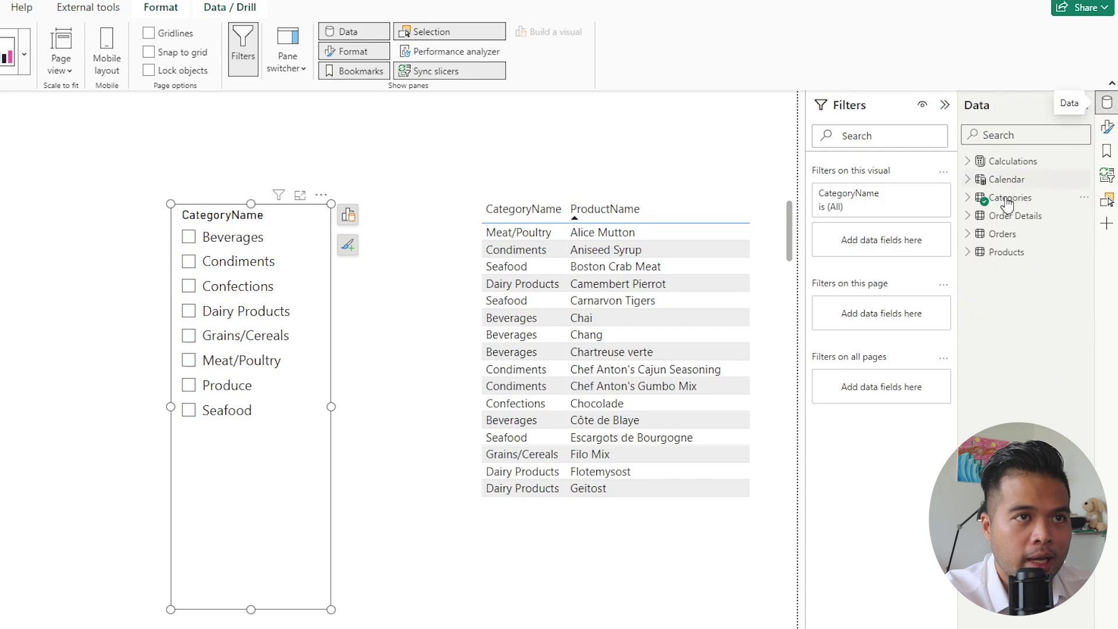
left_click(1106, 174)
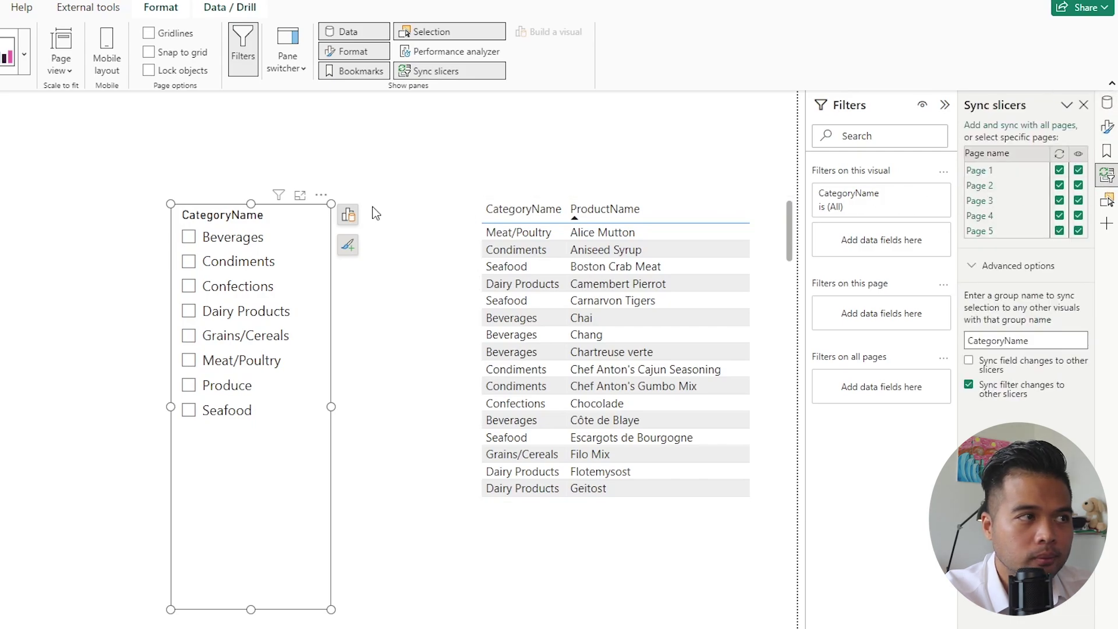
left_click(925, 194)
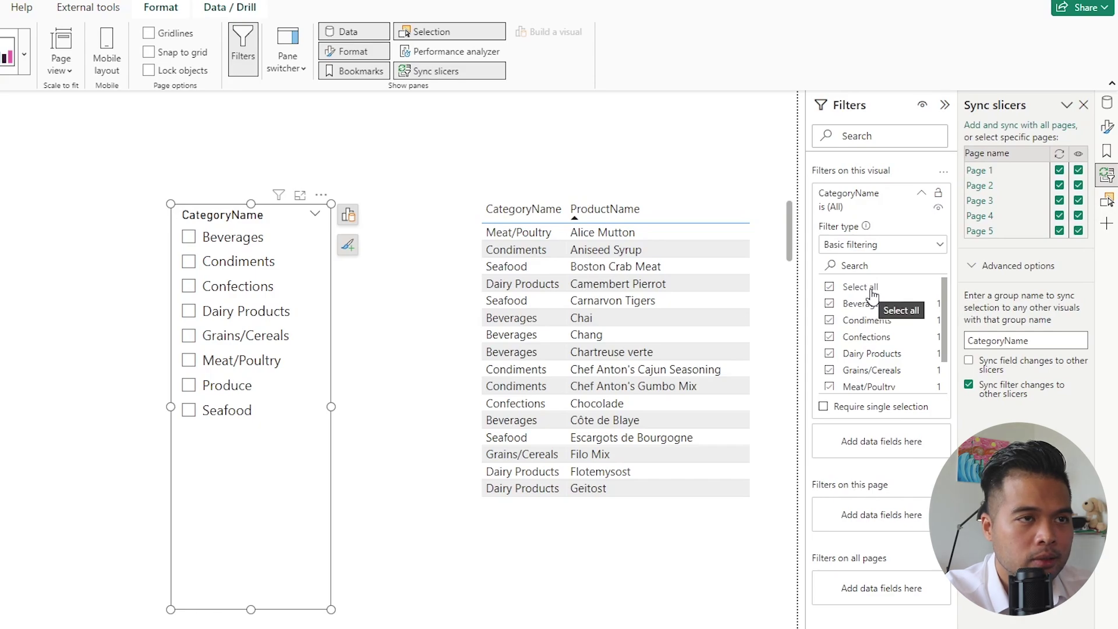
left_click(872, 288)
left_click(872, 309)
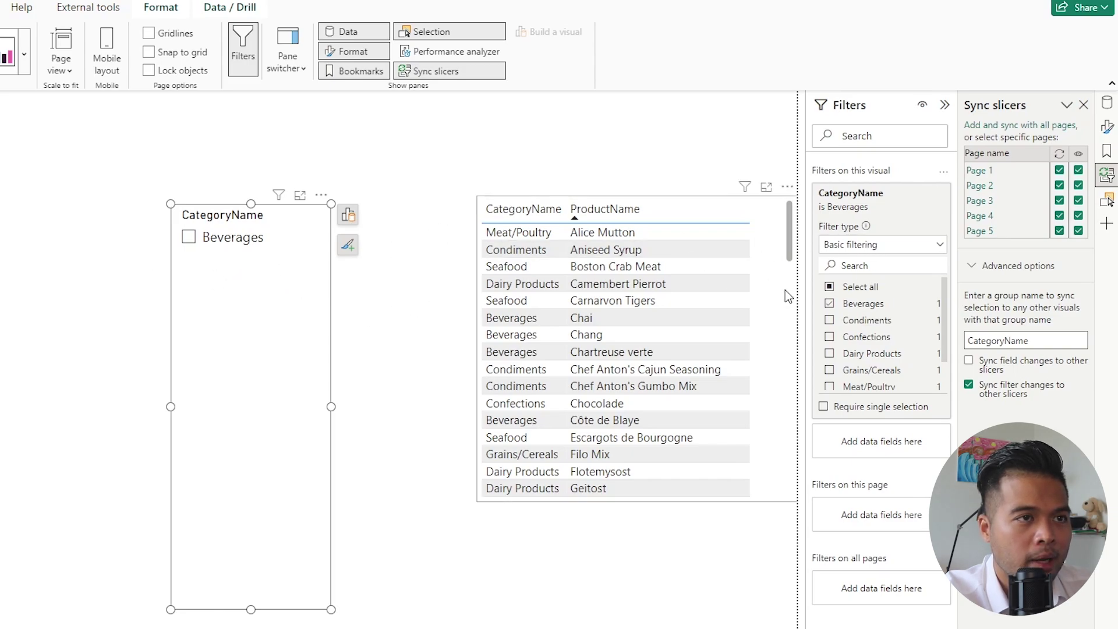
left_click(398, 305)
left_click(281, 330)
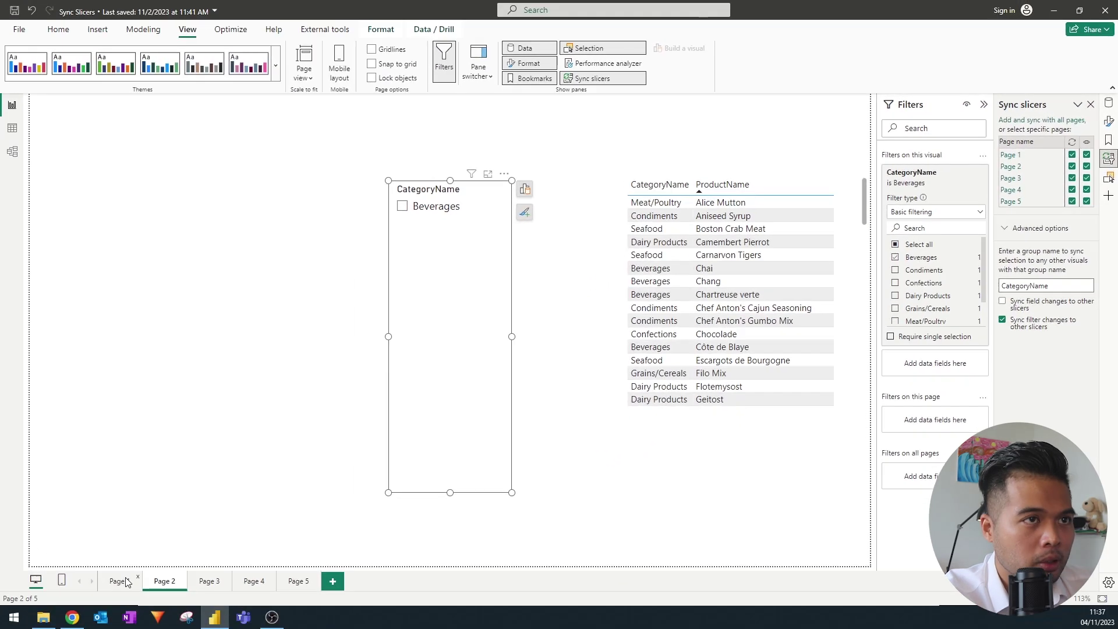
- Check the Page 1 product slicer's filters, then reselect the CategoryName slicer on Page 2
left_click(126, 583)
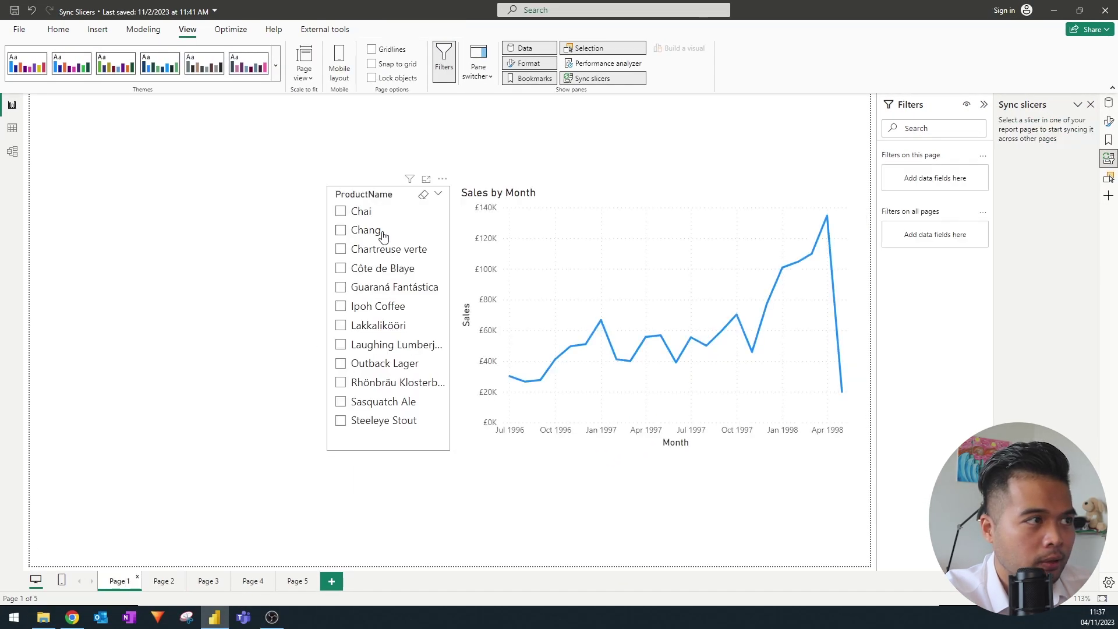
left_click(287, 218)
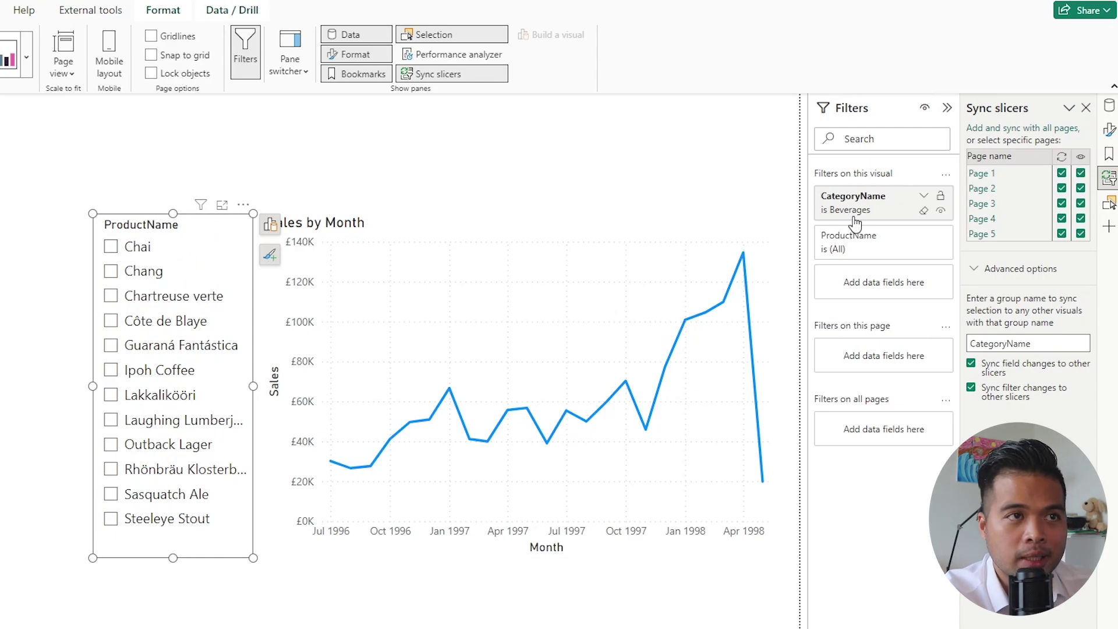
left_click(166, 581)
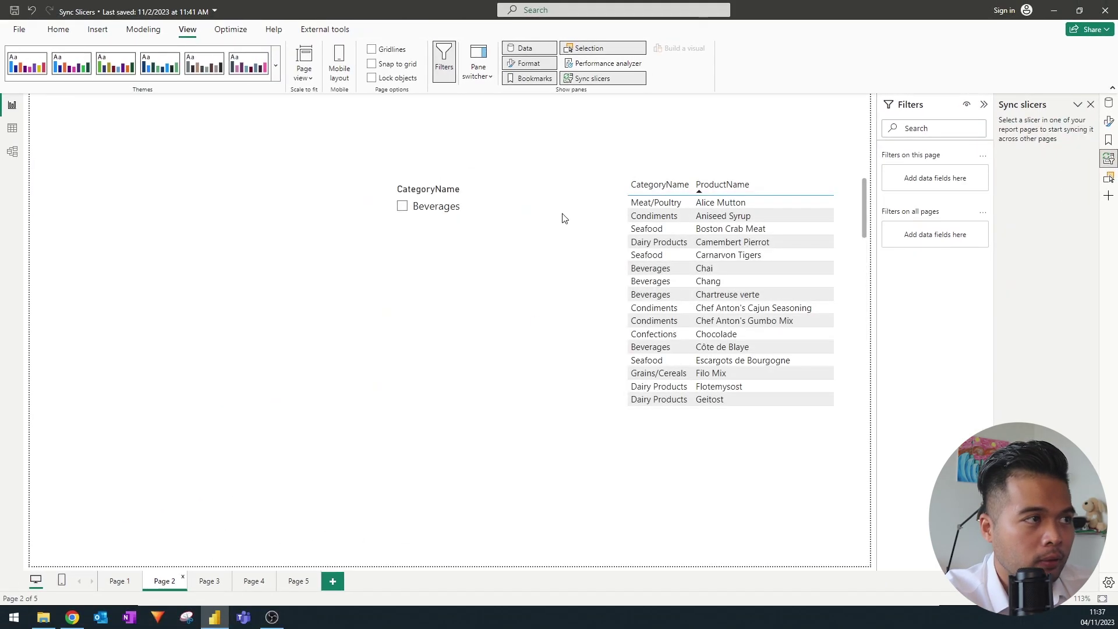
left_click(465, 195)
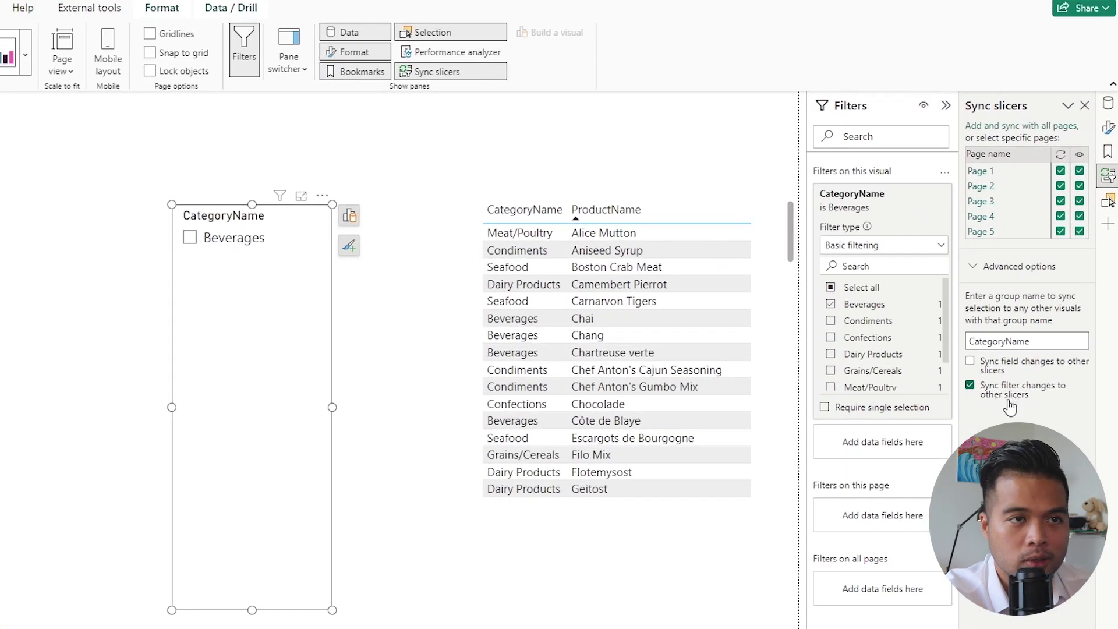
- Turn off Sync filter changes, clear the Beverages filter, and compare Pages 1 and 2
left_click(1012, 397)
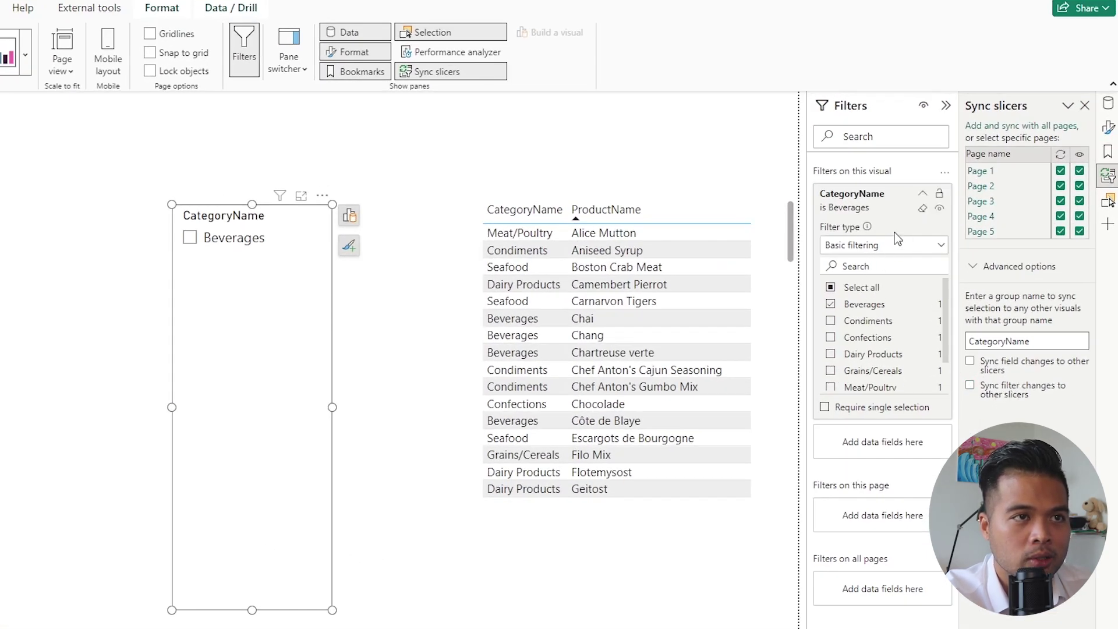
left_click(923, 210)
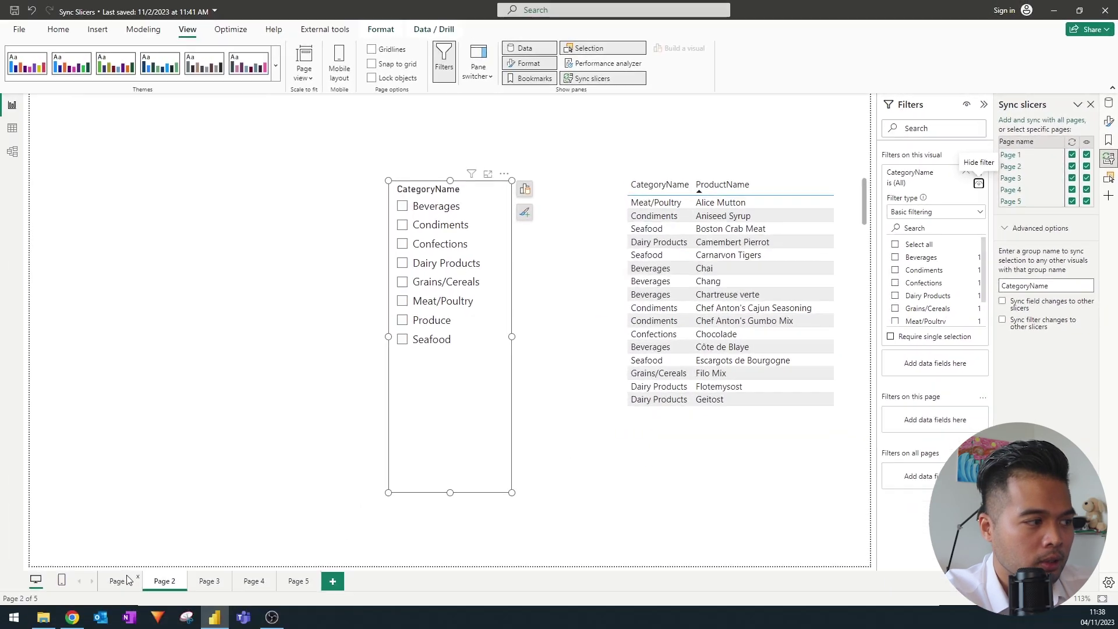
left_click(121, 580)
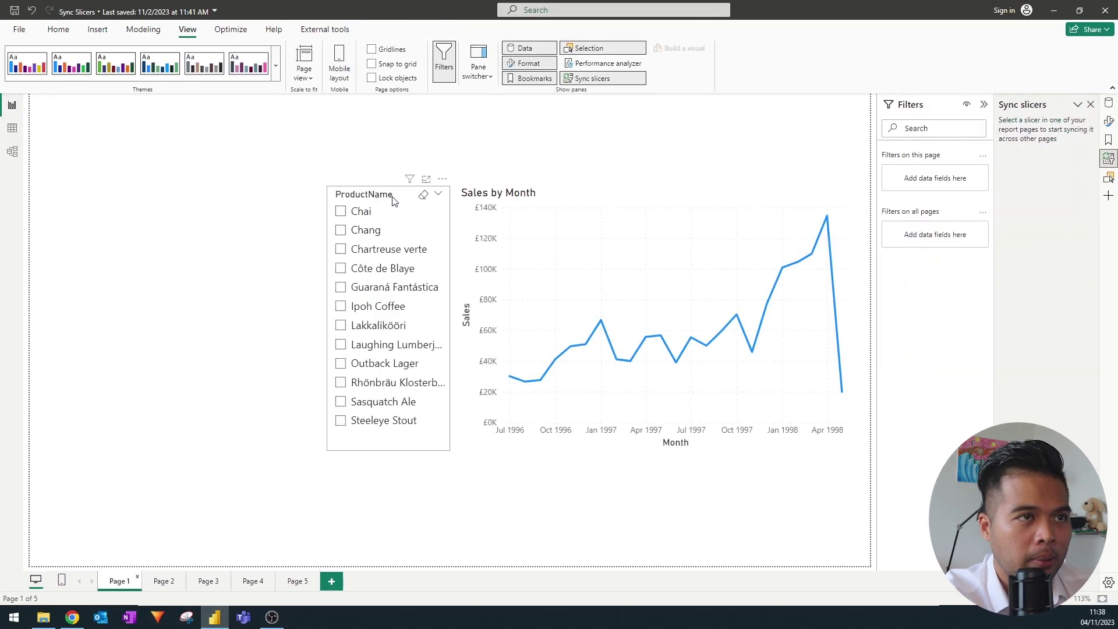
left_click(164, 580)
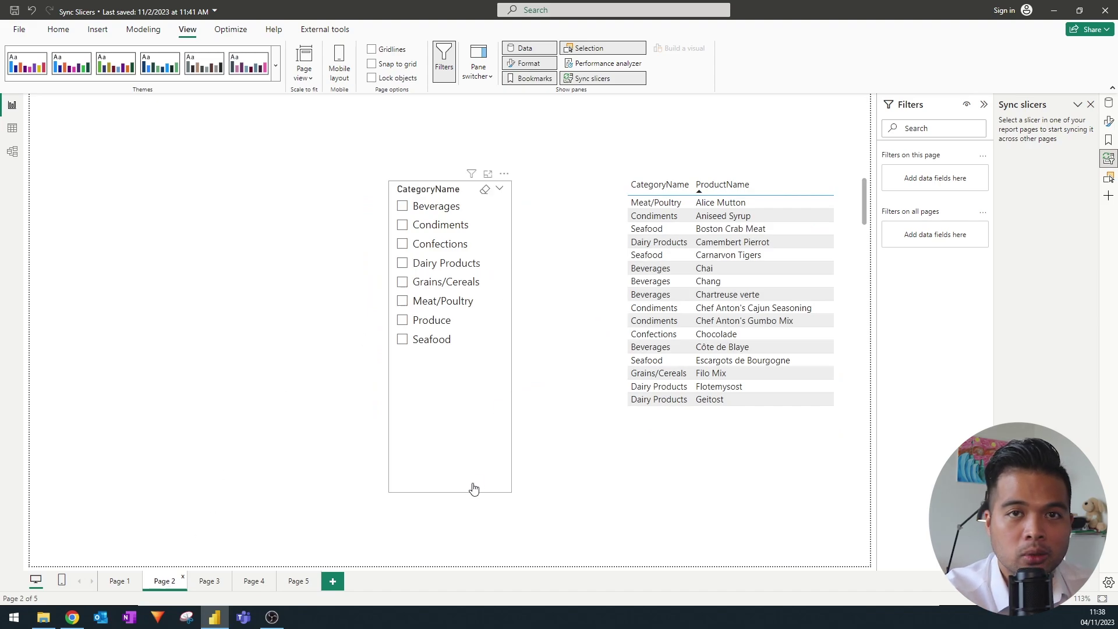
- Show Page 1 and select the ProductName slicer to check it still has the Beverages filter
left_click(124, 582)
left_click(364, 194)
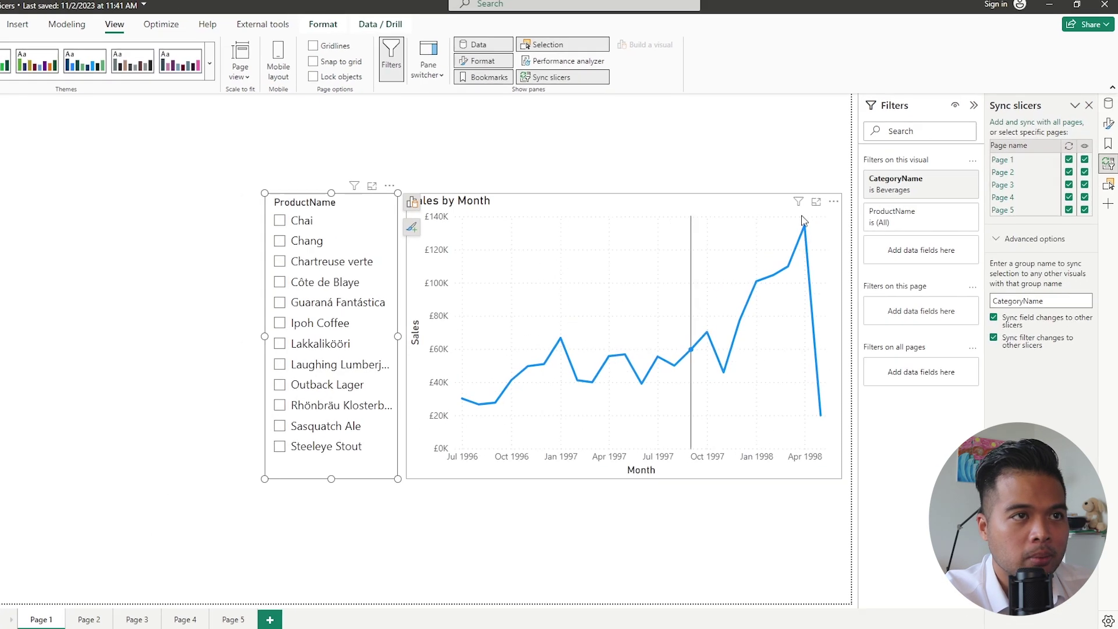